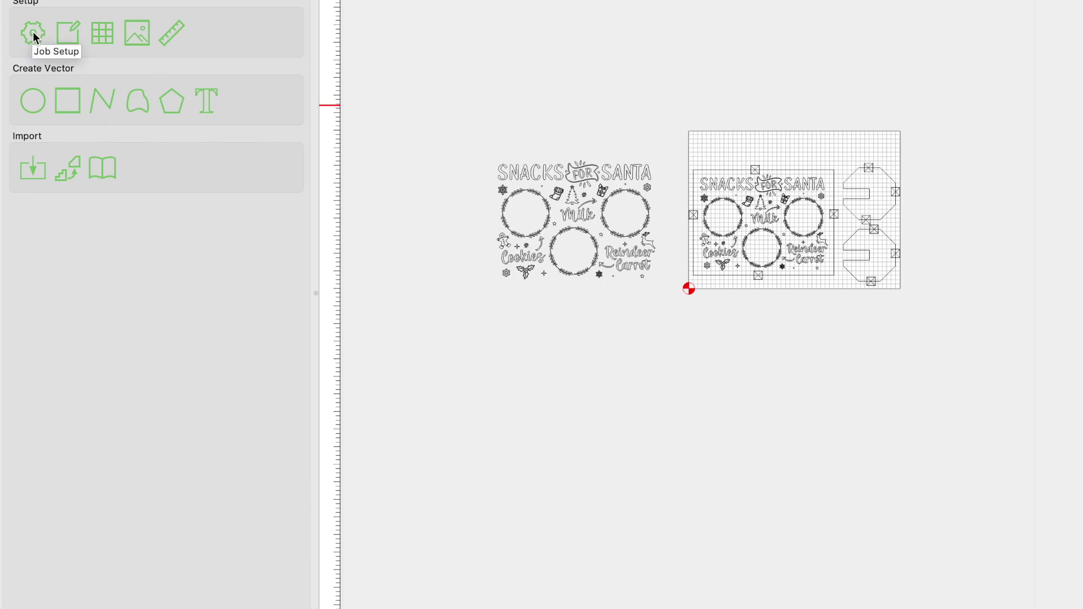
# Review the stock settings, then confirm in Scale that the tray layout measures 16 x 12 in
pyautogui.click(33, 31)
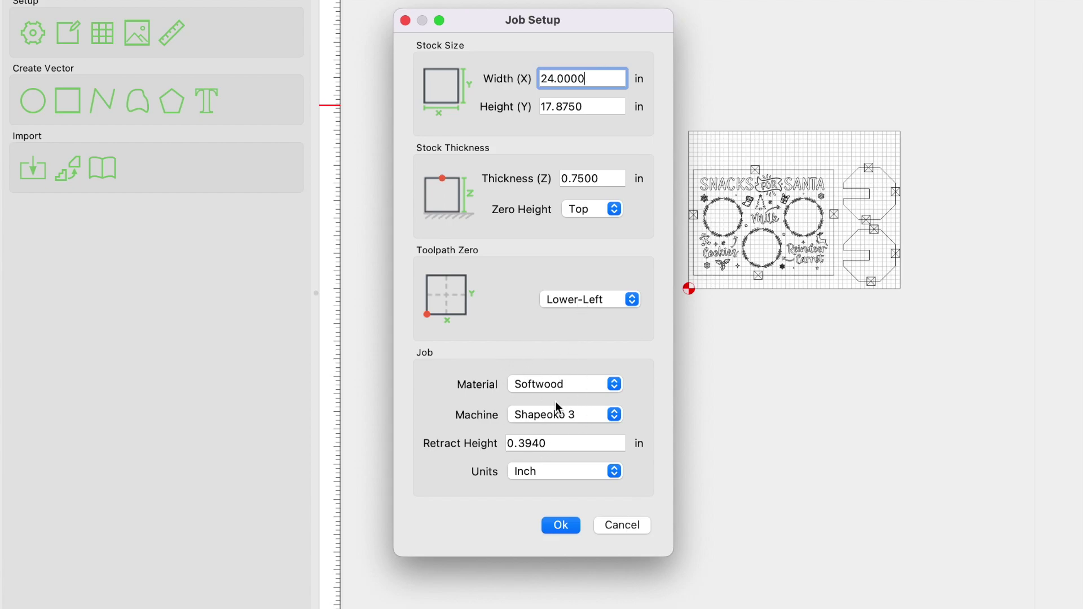
pyautogui.click(561, 525)
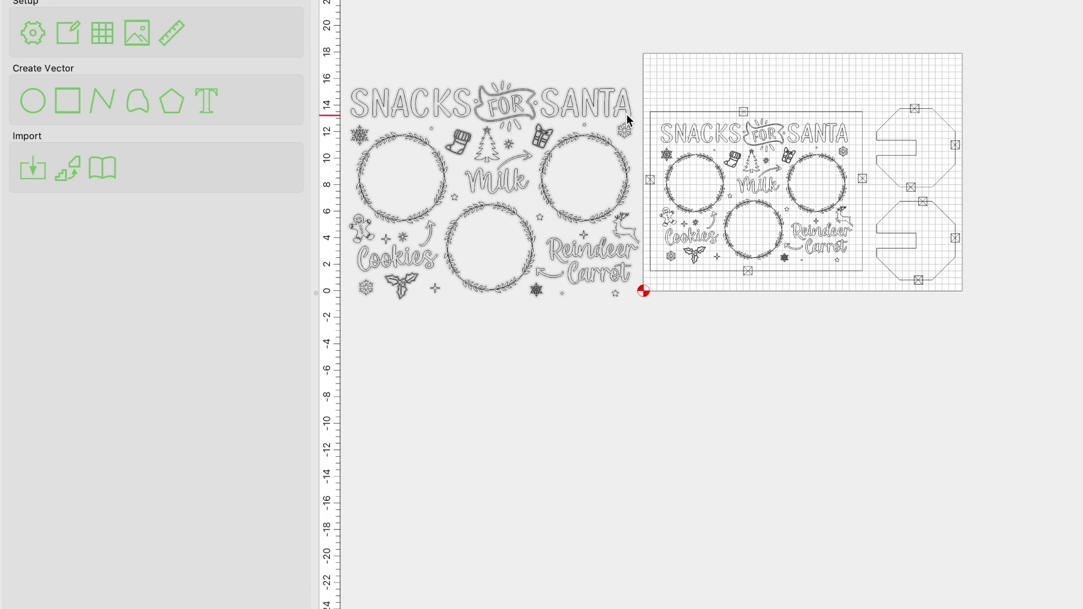
pyautogui.click(674, 115)
pyautogui.click(68, 152)
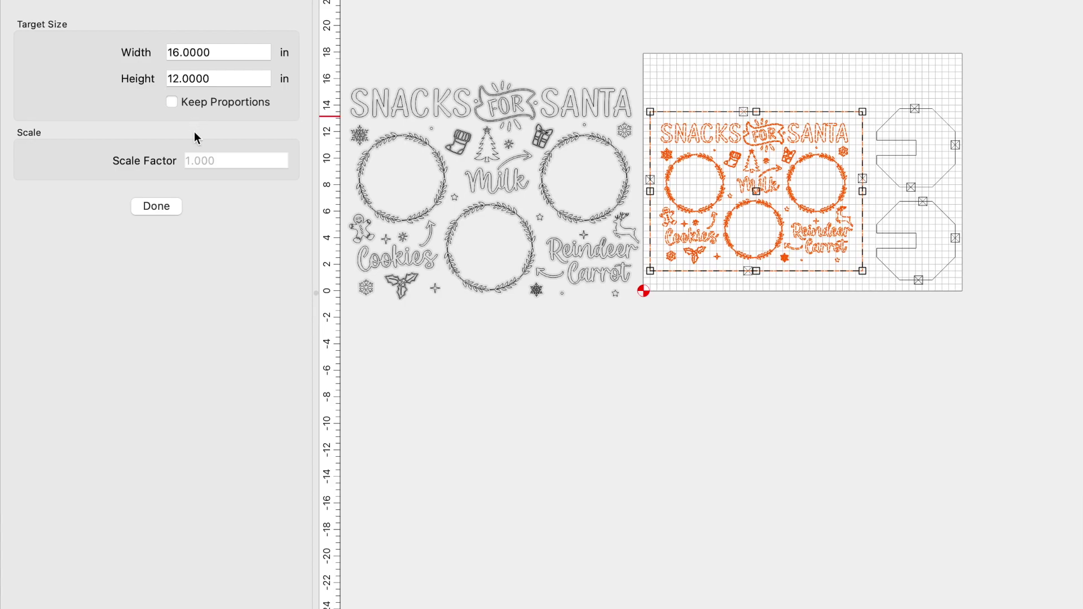
pyautogui.click(156, 206)
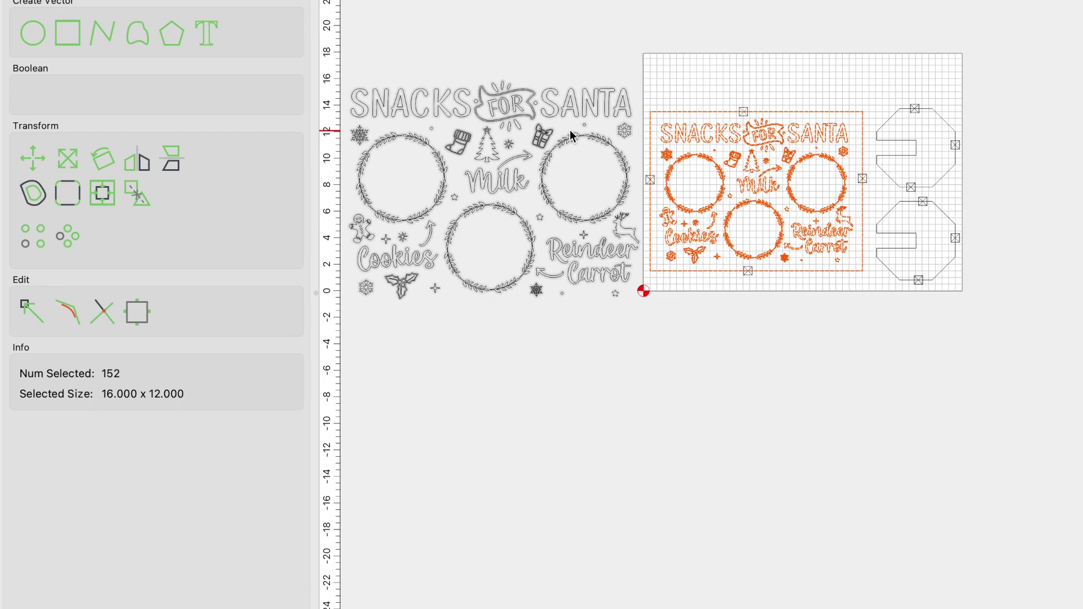
pyautogui.click(477, 310)
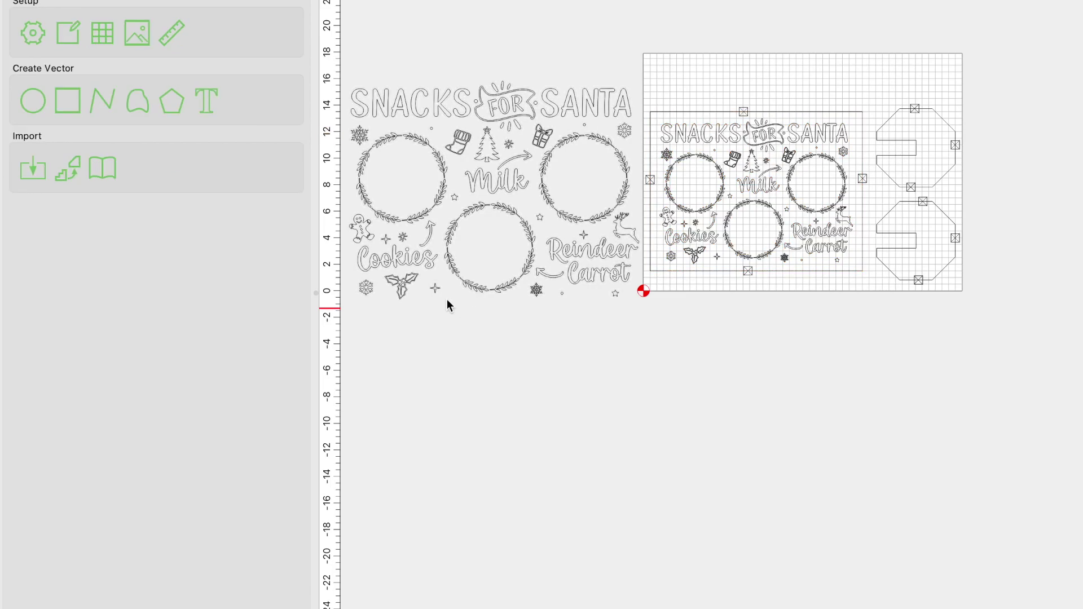
# Draw a rectangle below the artwork and set its width to 16 in and height to 12 in
pyautogui.click(59, 102)
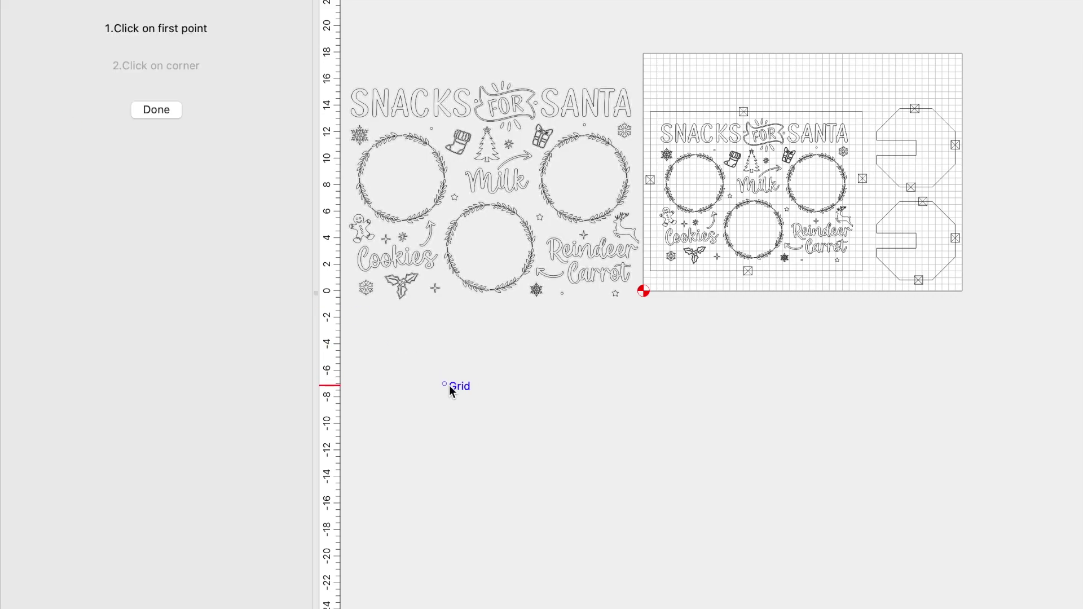
pyautogui.click(392, 337)
pyautogui.click(470, 365)
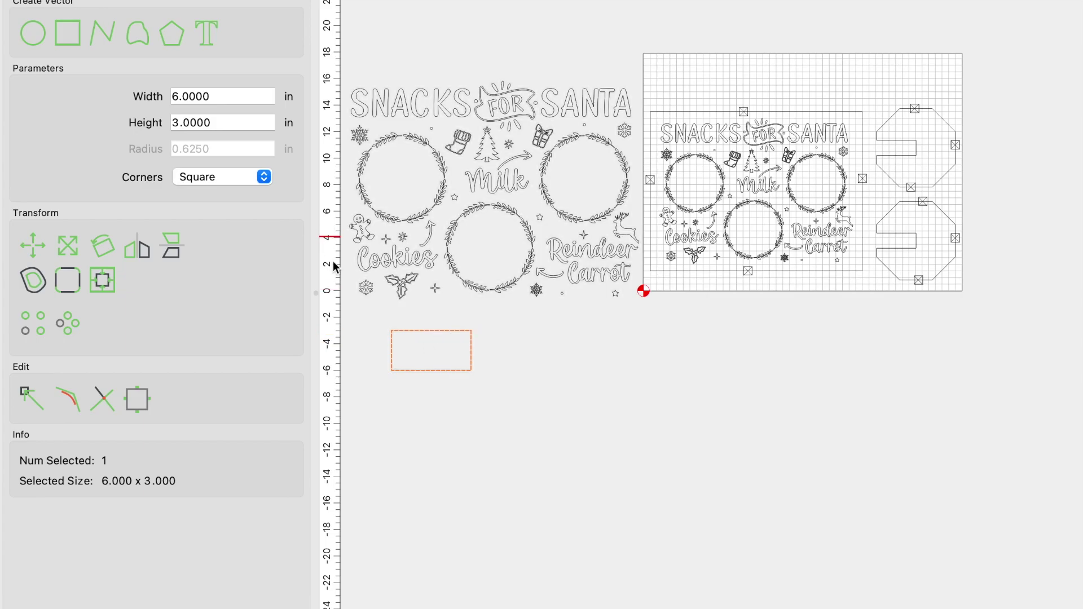
pyautogui.doubleClick(228, 97)
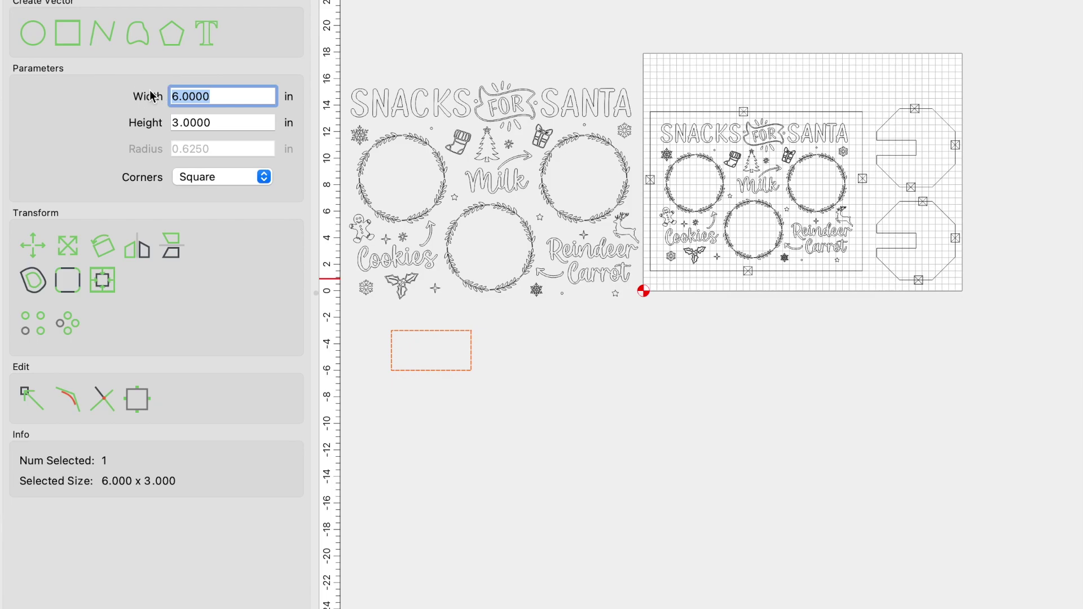
pyautogui.write('16')
pyautogui.press('Tab')
pyautogui.write('12')
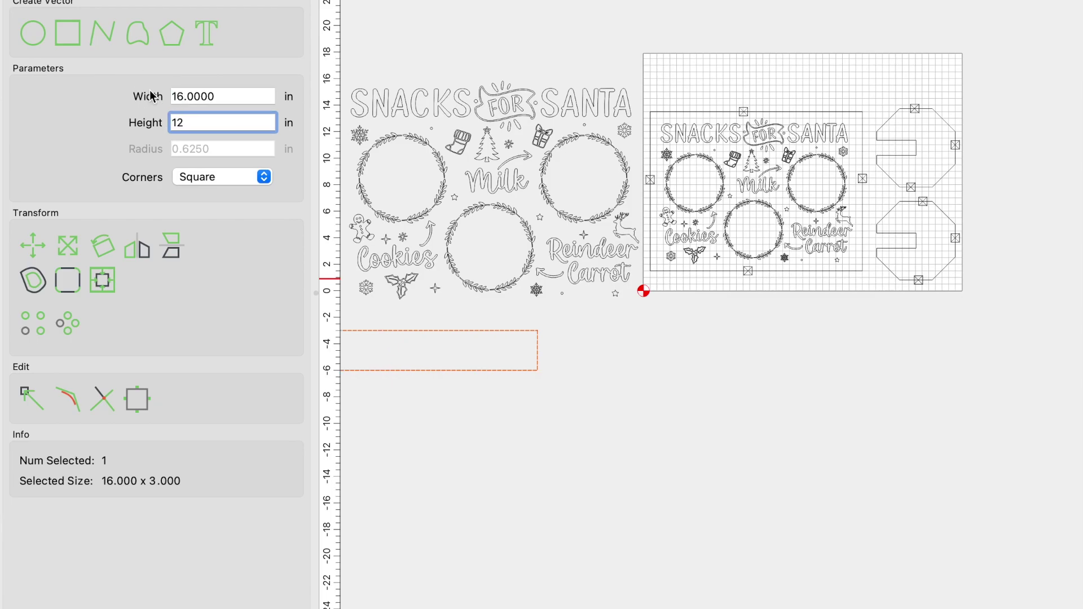
pyautogui.press('Return')
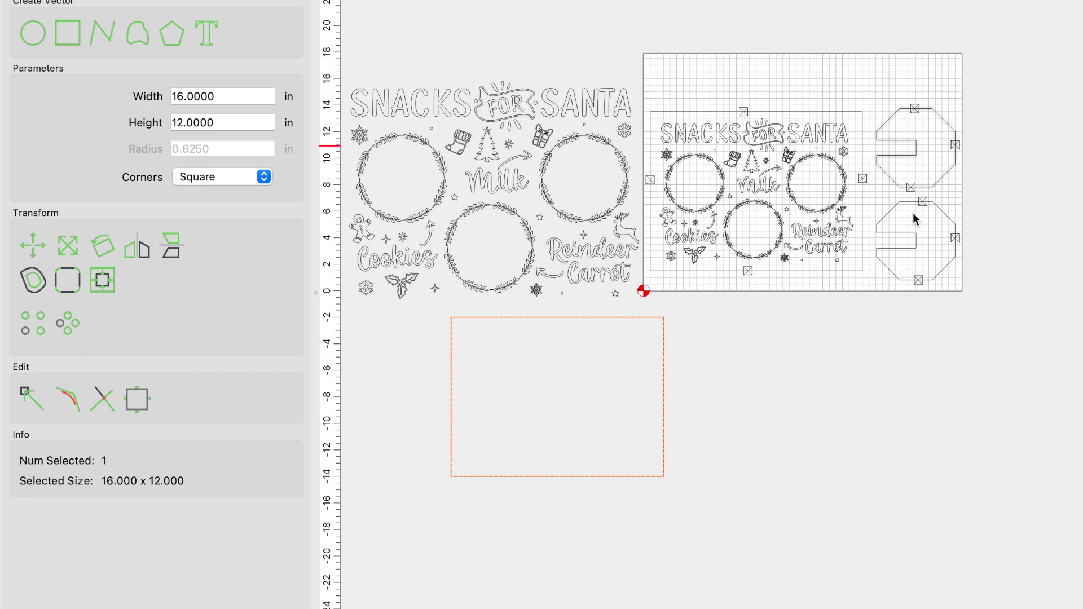
pyautogui.click(522, 252)
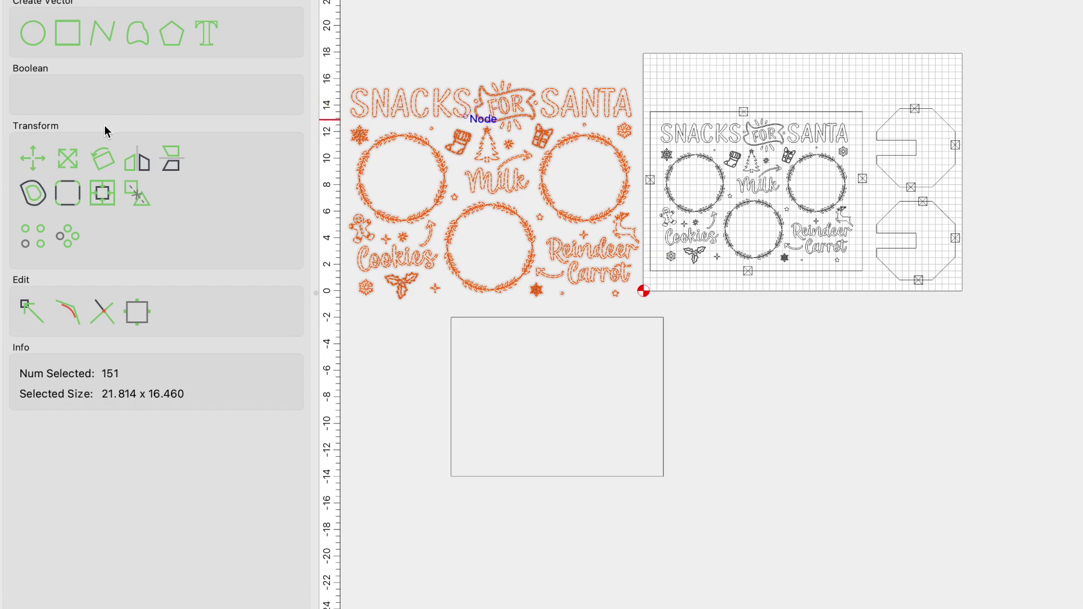
# Scale the Snacks for Santa artwork down and drag it into the 16 x 12 rectangle
pyautogui.click(68, 159)
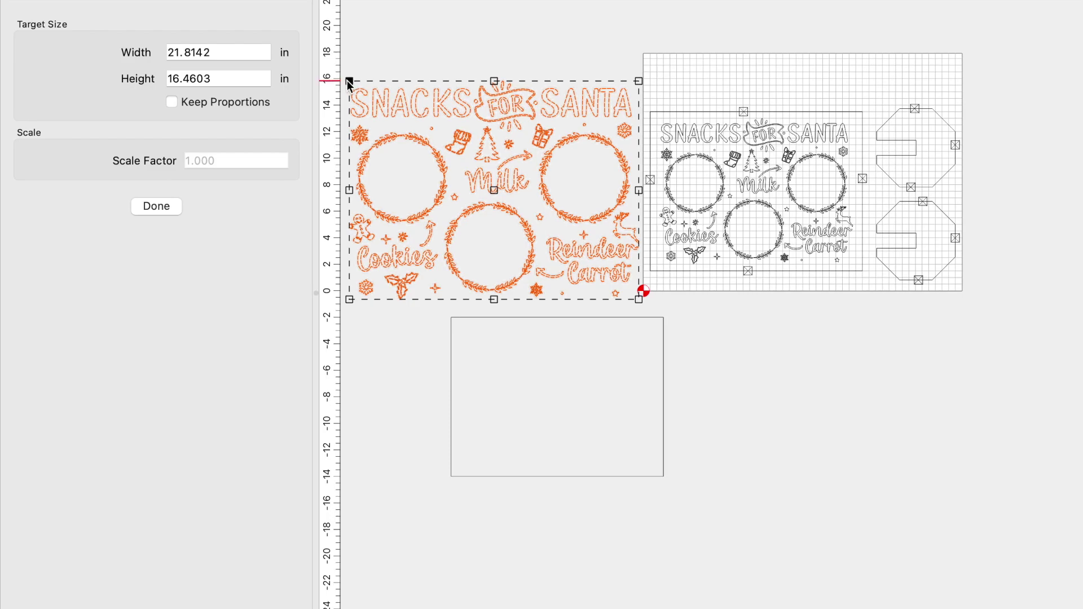
pyautogui.moveTo(349, 83); pyautogui.dragTo(425, 138)
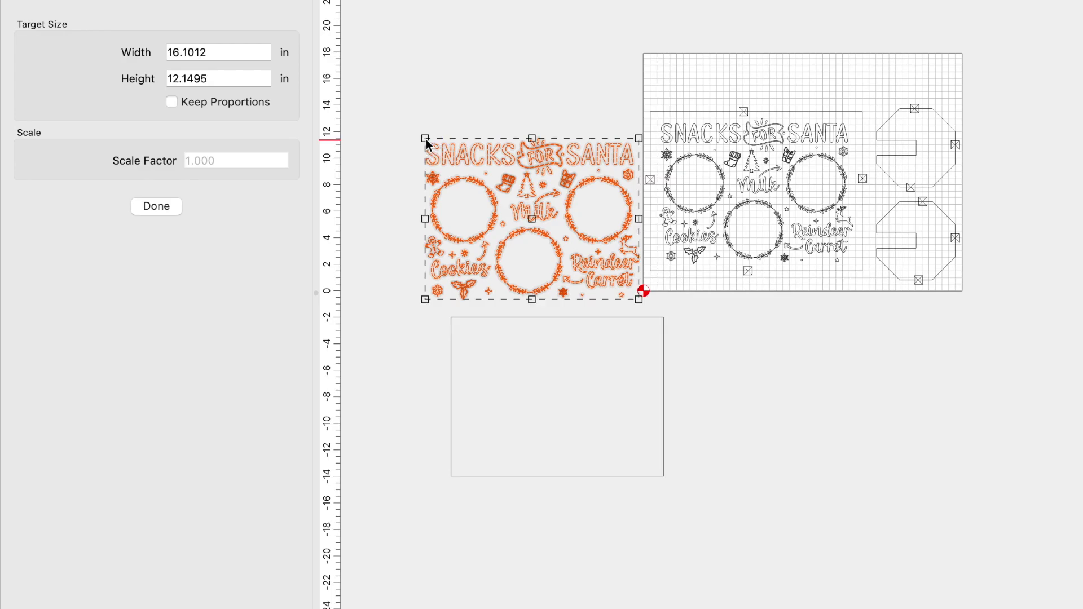
pyautogui.click(164, 205)
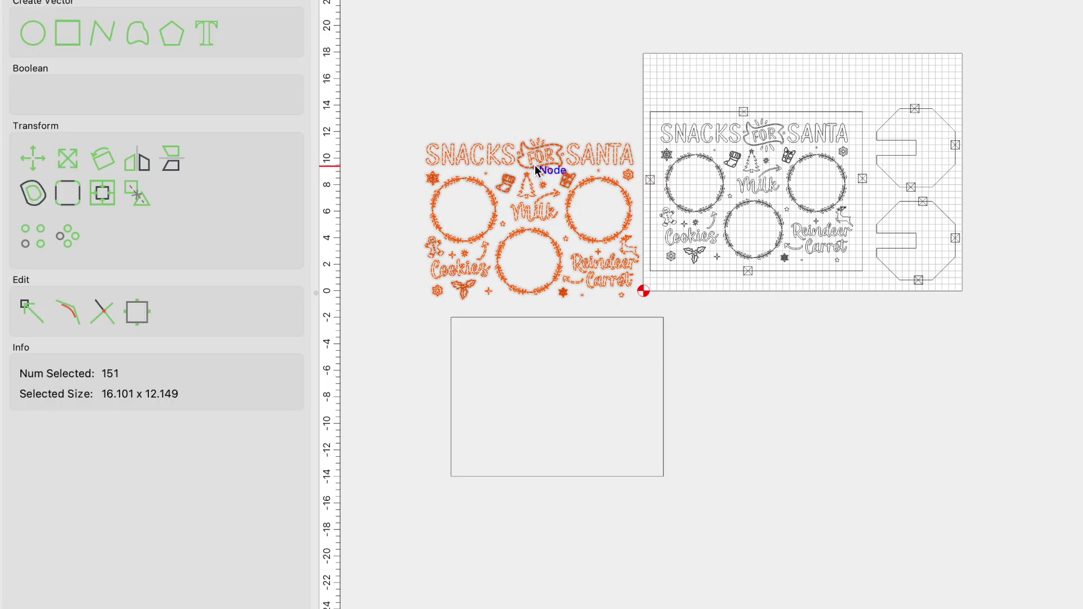
pyautogui.moveTo(534, 147); pyautogui.dragTo(565, 337)
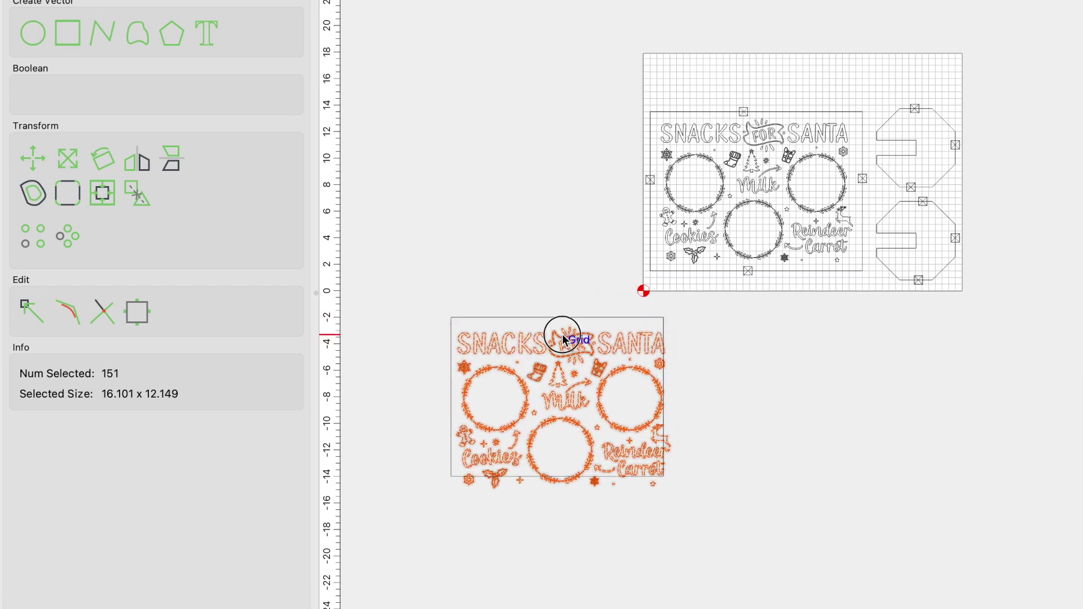
pyautogui.scroll(3, 489, 493)
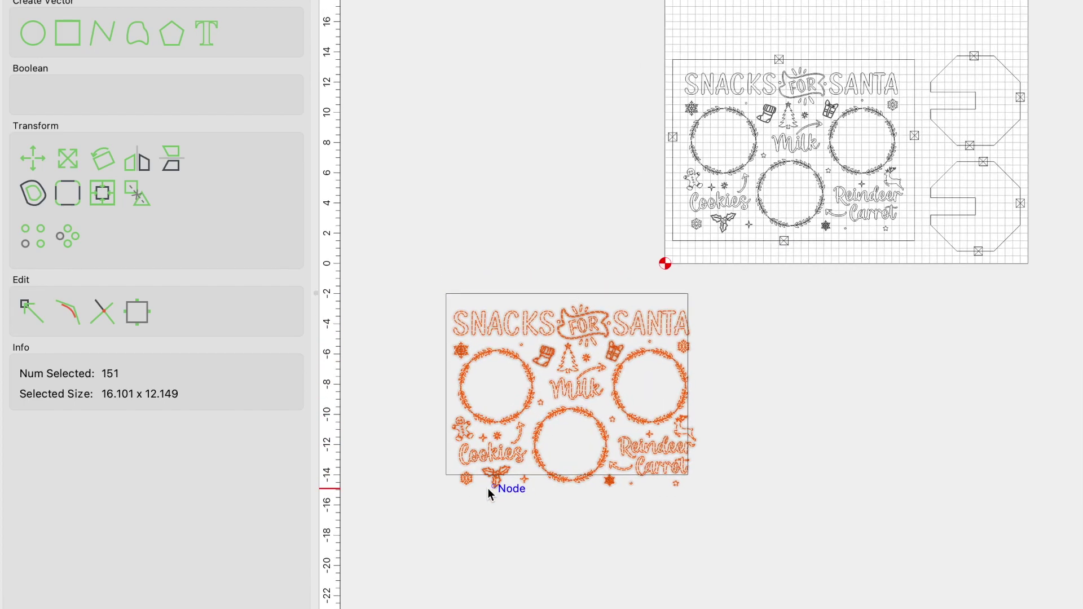
pyautogui.scroll(2, 487, 489)
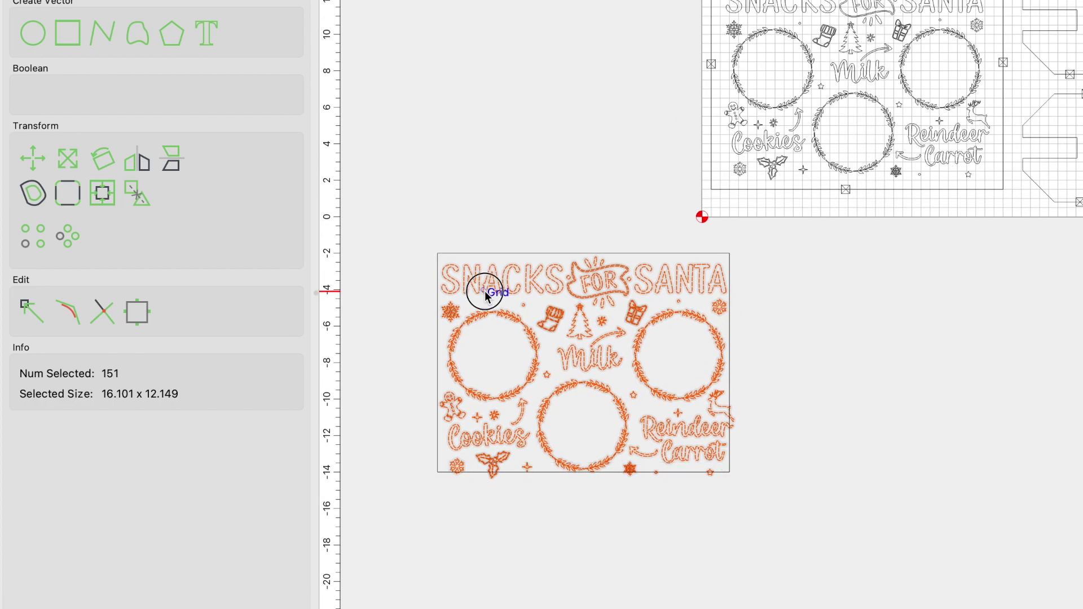
# Resize the artwork to about 15 x 11.4 in, nudge it inside, and select it with the rectangle
pyautogui.click(68, 159)
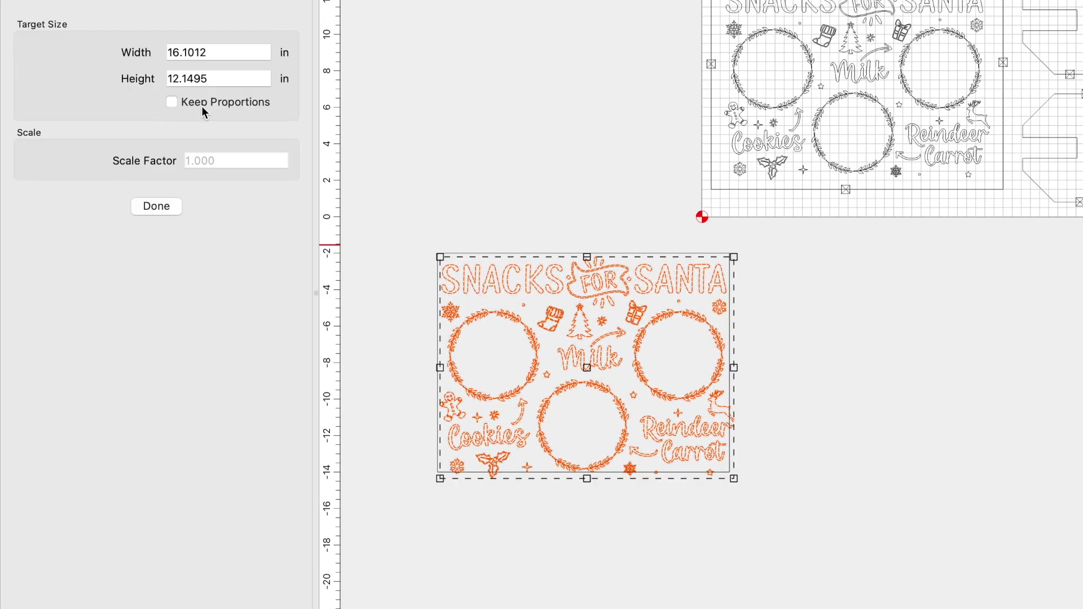
pyautogui.moveTo(440, 257); pyautogui.dragTo(459, 271)
pyautogui.click(517, 194)
pyautogui.click(580, 346)
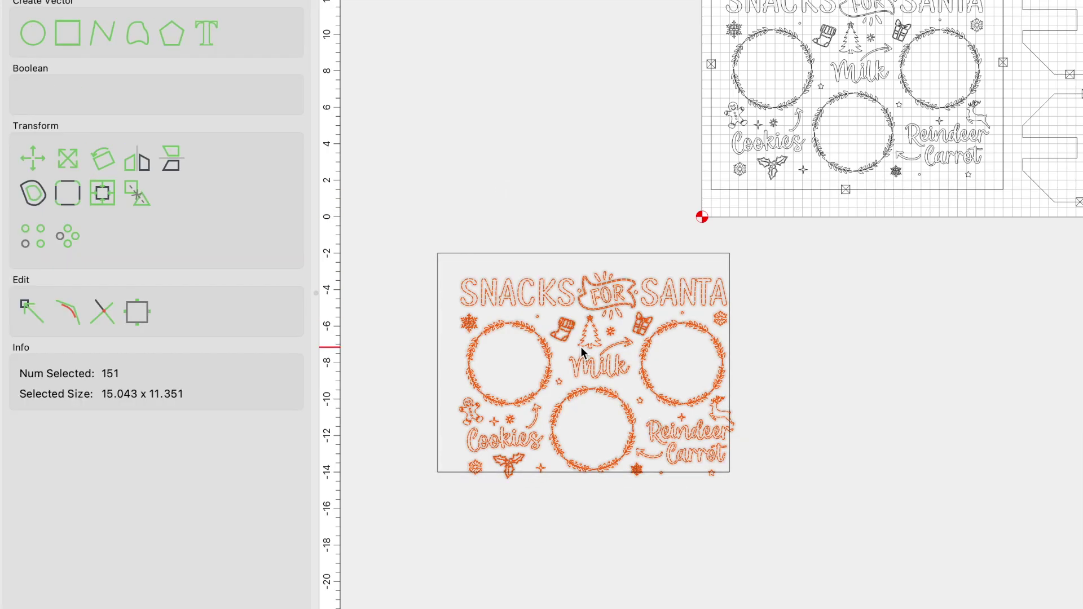
pyautogui.moveTo(590, 357); pyautogui.dragTo(594, 354)
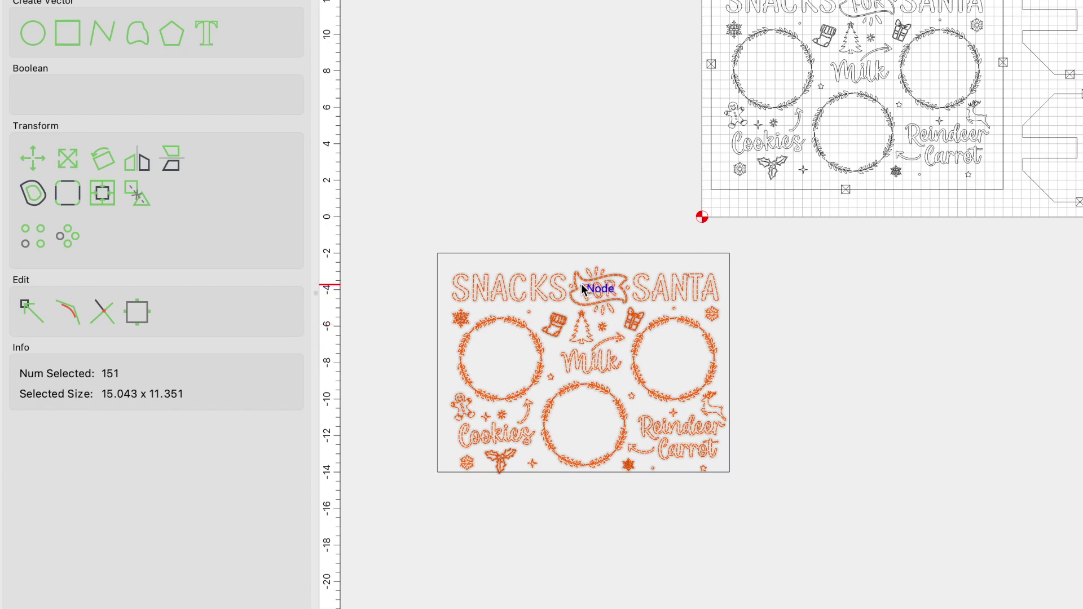
pyautogui.keyDown('shift'); pyautogui.click(502, 254); pyautogui.keyUp('shift')
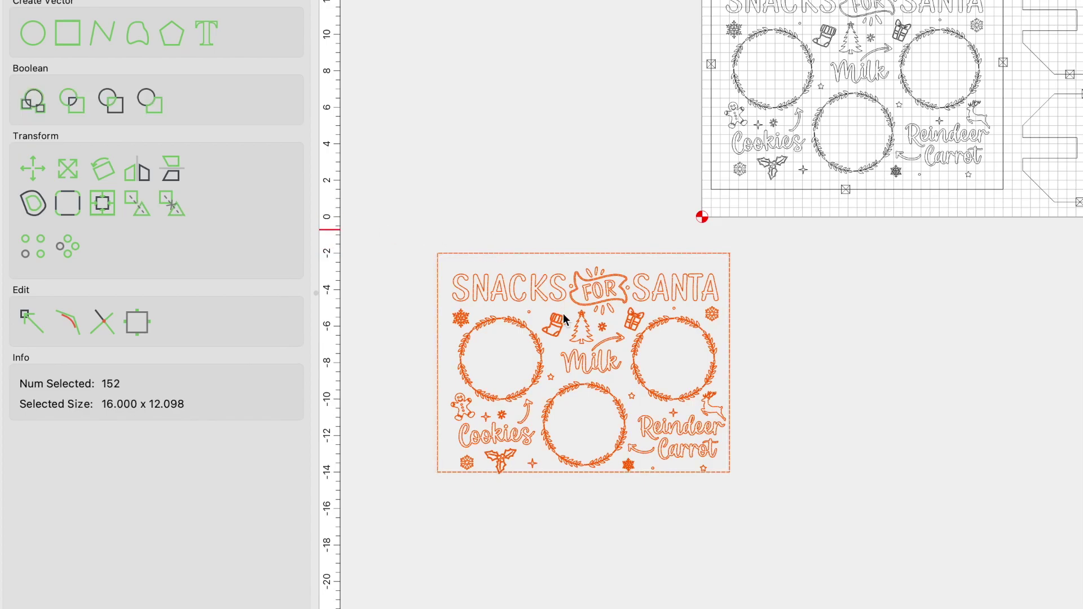
pyautogui.click(99, 203)
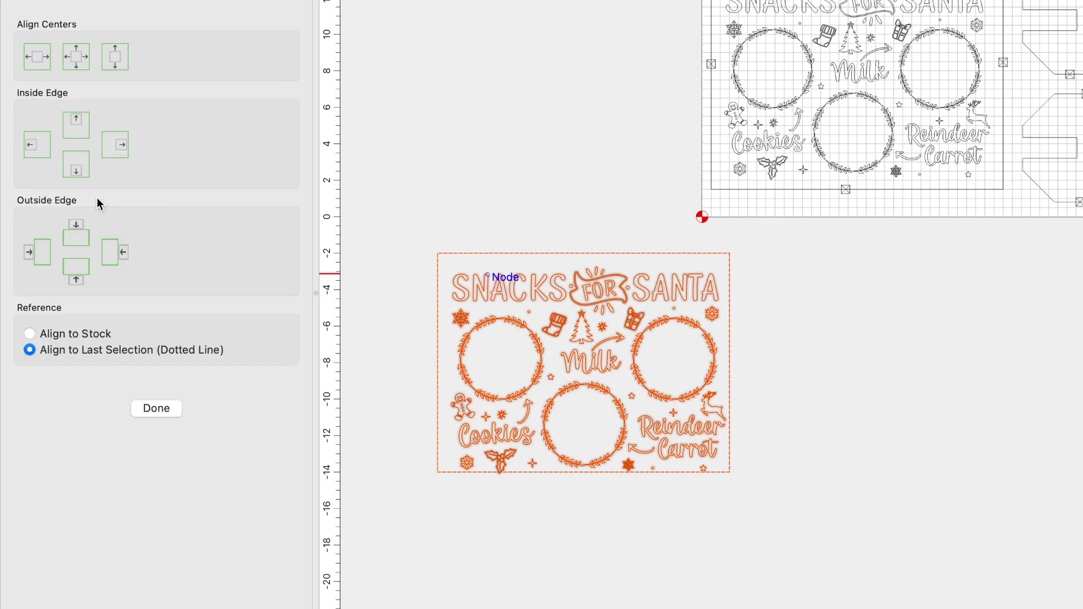
# Centre the artwork in the rectangle, then scale it down to about 14 in wide
pyautogui.click(81, 65)
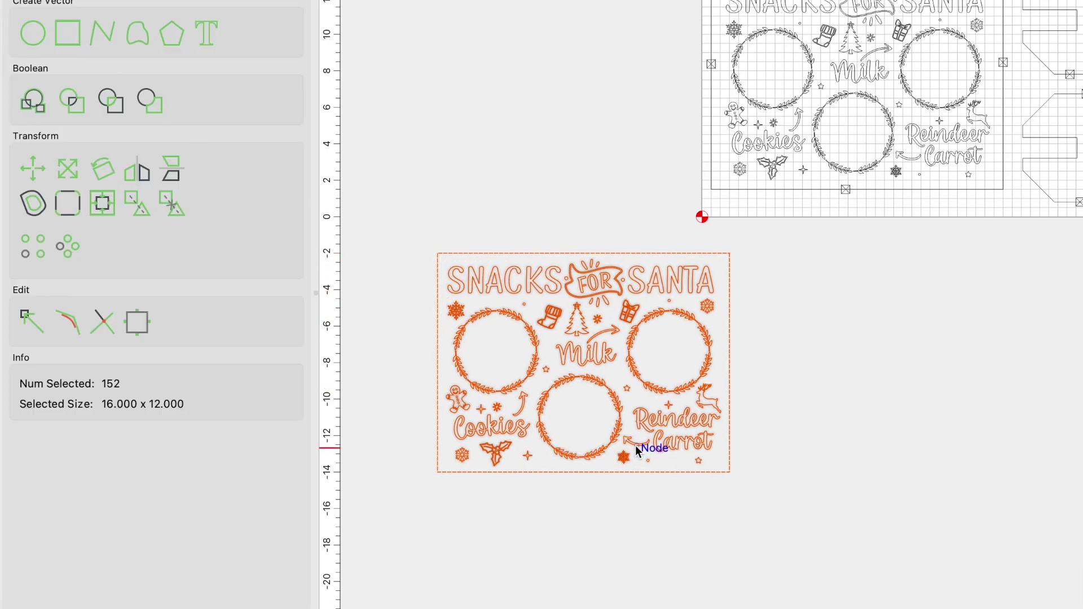
pyautogui.click(588, 163)
pyautogui.scroll(3, 590, 265)
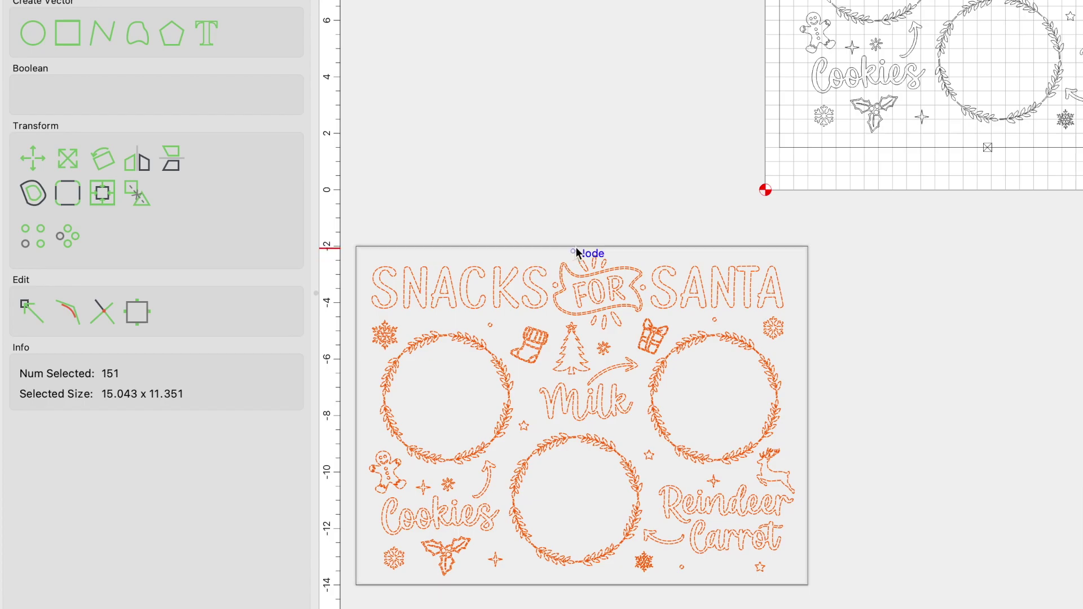
pyautogui.scroll(3, 589, 257)
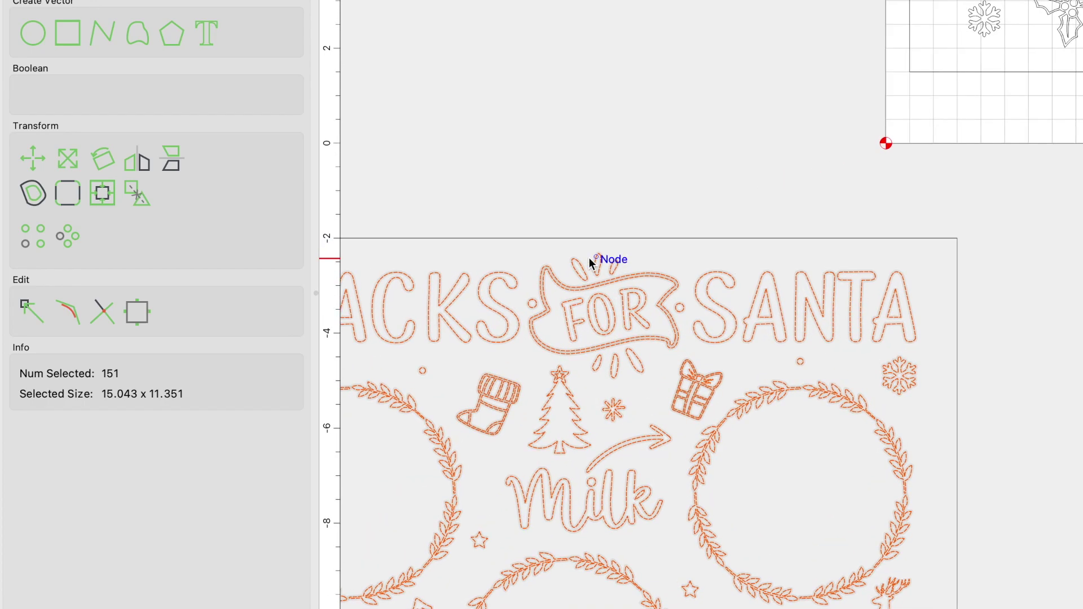
pyautogui.scroll(-1, 589, 257)
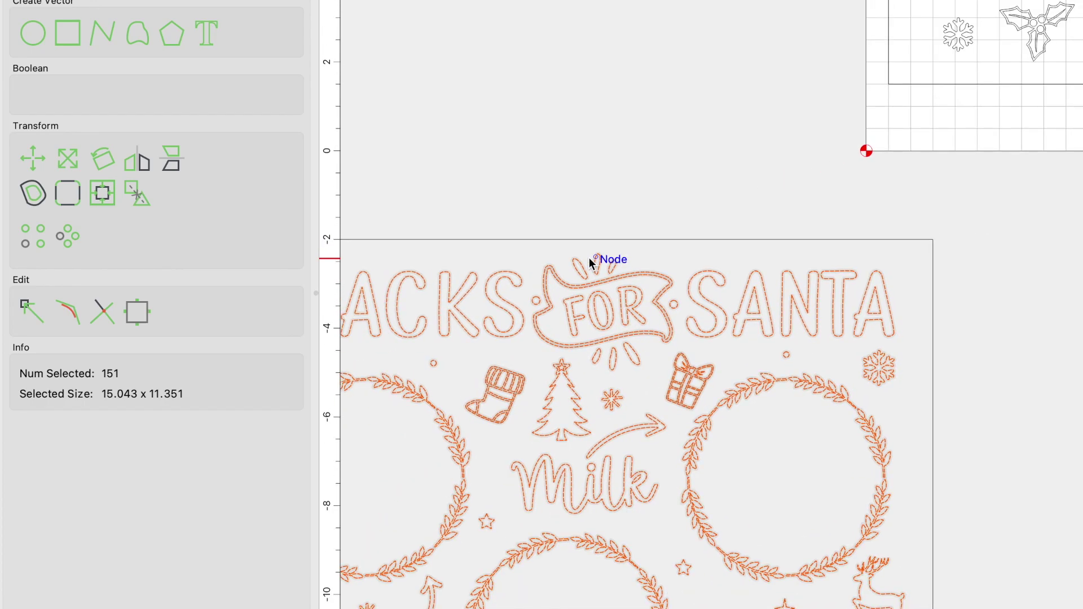
pyautogui.click(67, 159)
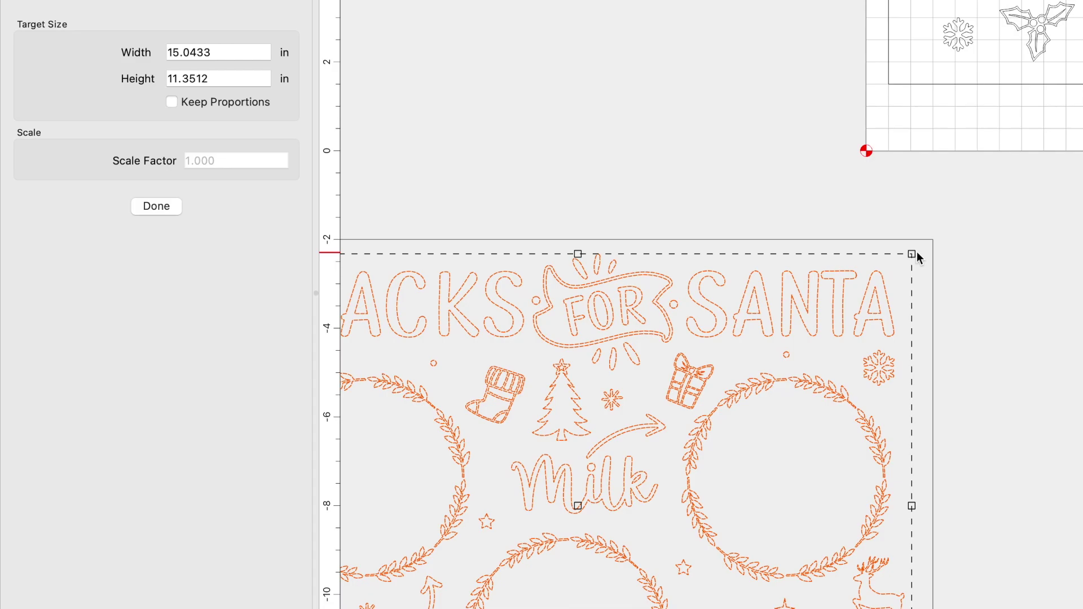
pyautogui.moveTo(912, 254); pyautogui.dragTo(864, 286)
pyautogui.scroll(-3, 662, 162)
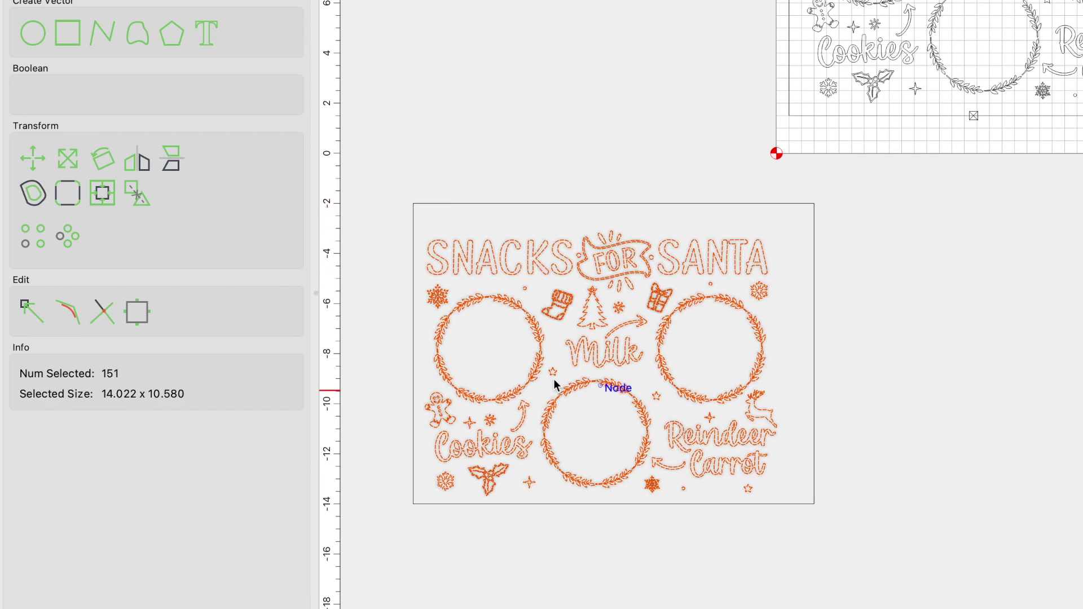
# Align the artwork's centre with the border rectangle's centre, then clear the selection
pyautogui.keyDown('shift'); pyautogui.click(566, 202); pyautogui.keyUp('shift')
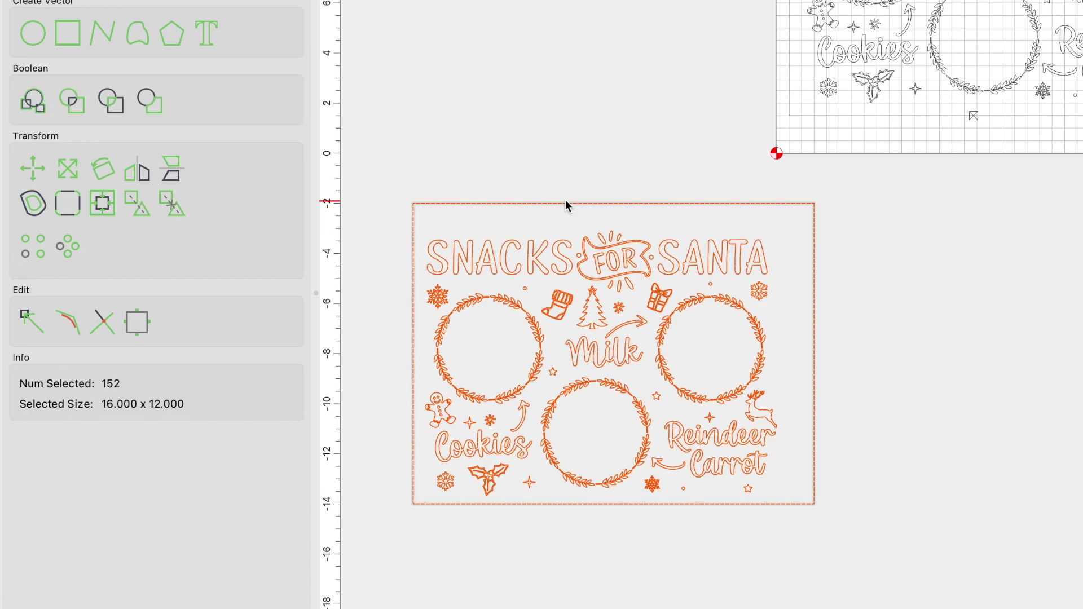
pyautogui.click(102, 207)
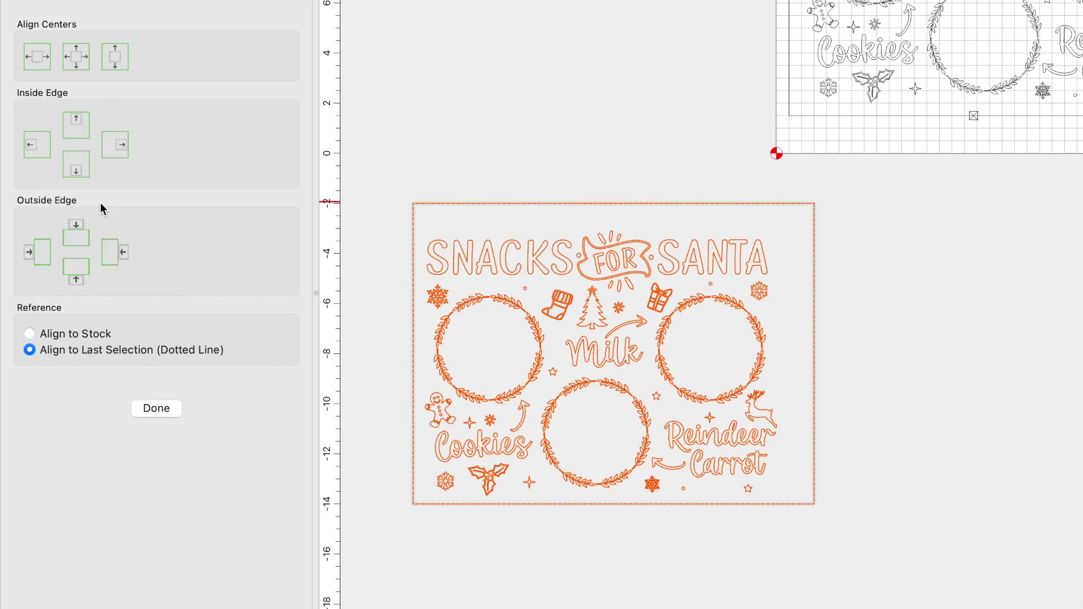
pyautogui.click(78, 59)
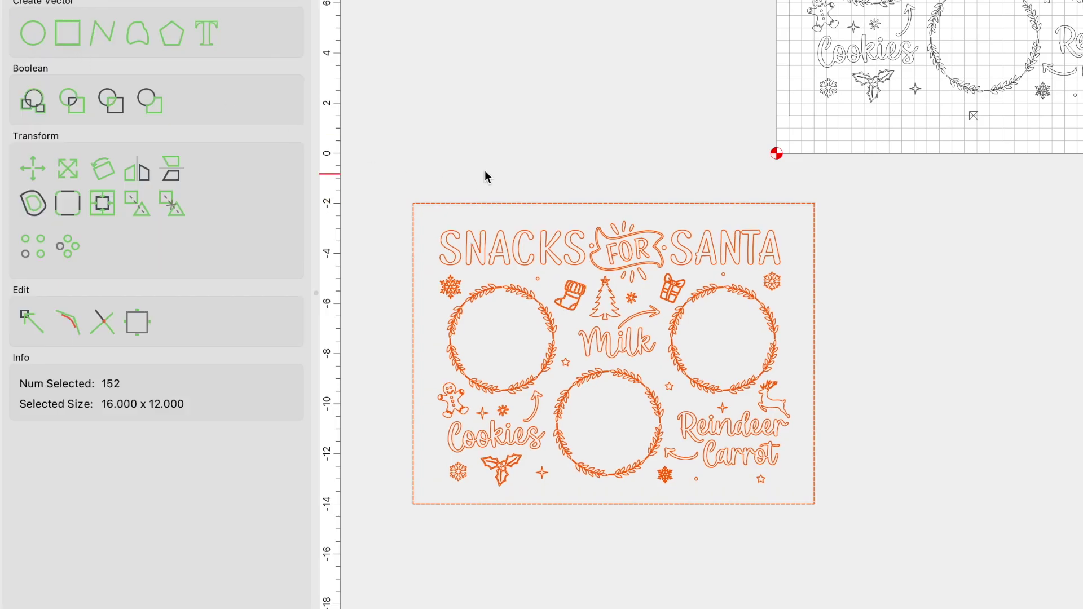
pyautogui.click(516, 151)
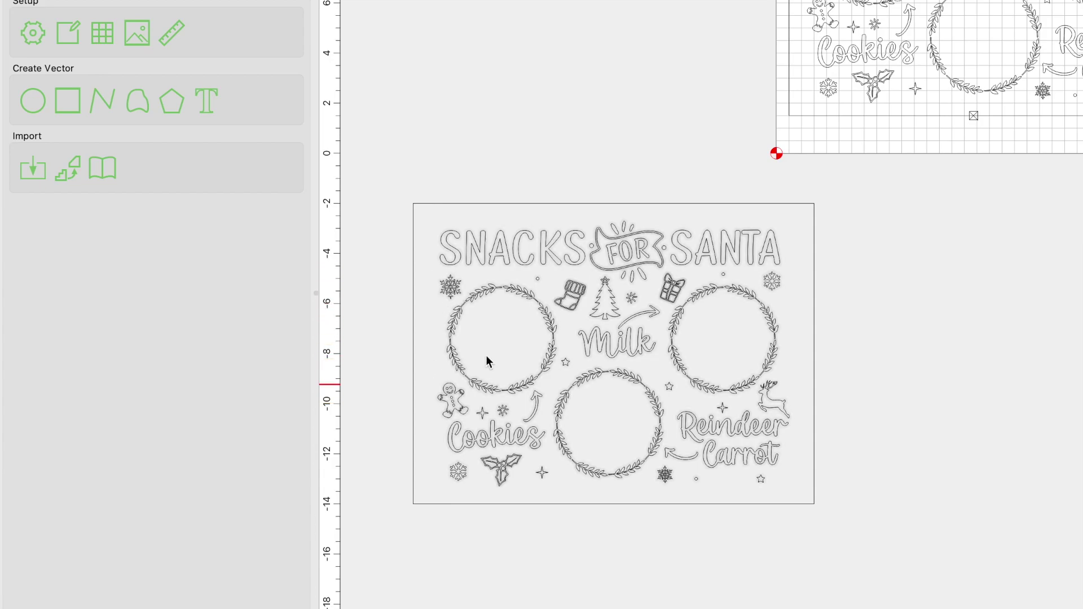
# Marquee-select the spare design copy lying off the stock and delete it
pyautogui.click(435, 375)
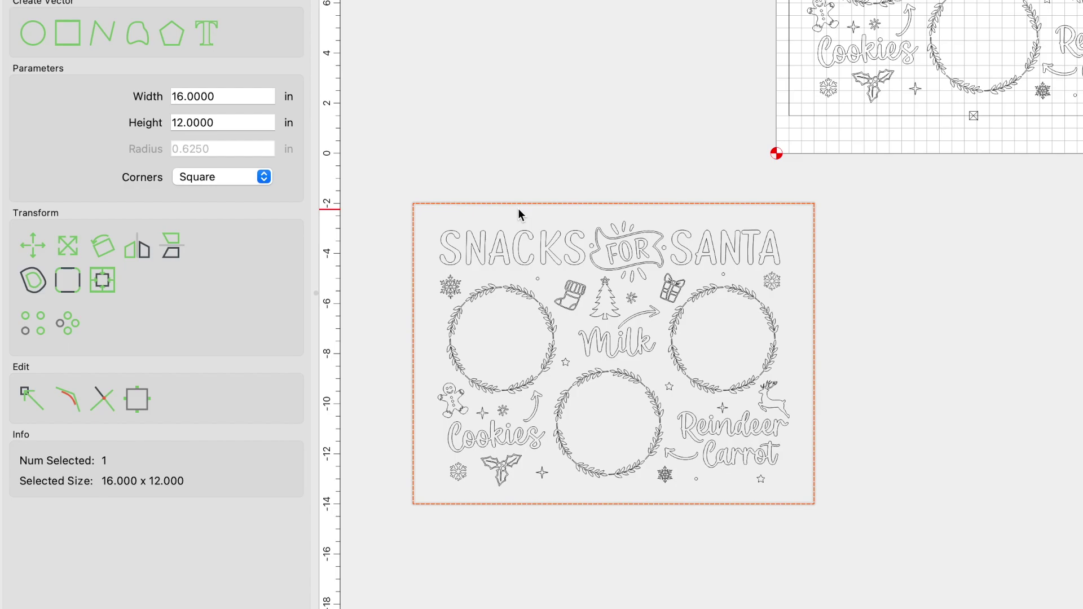
pyautogui.scroll(-2, 500, 210)
pyautogui.click(492, 209)
pyautogui.moveTo(434, 176); pyautogui.dragTo(736, 430)
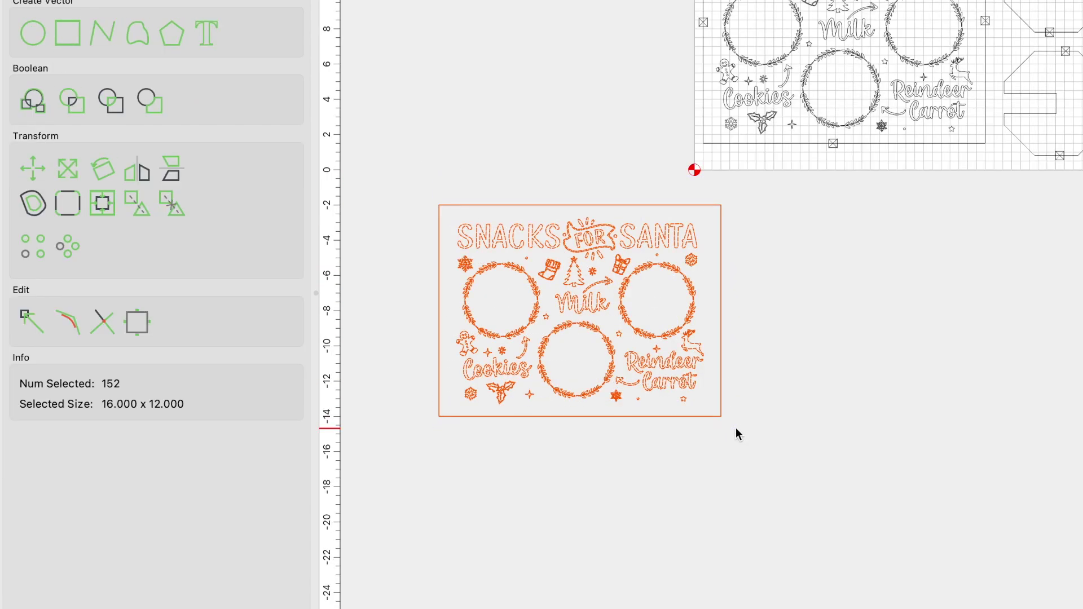
pyautogui.press('Delete')
# Return to the stock view and select the 16 x 12 border rectangle
pyautogui.scroll(3, 541, 228)
pyautogui.hscroll(3, 541, 229)
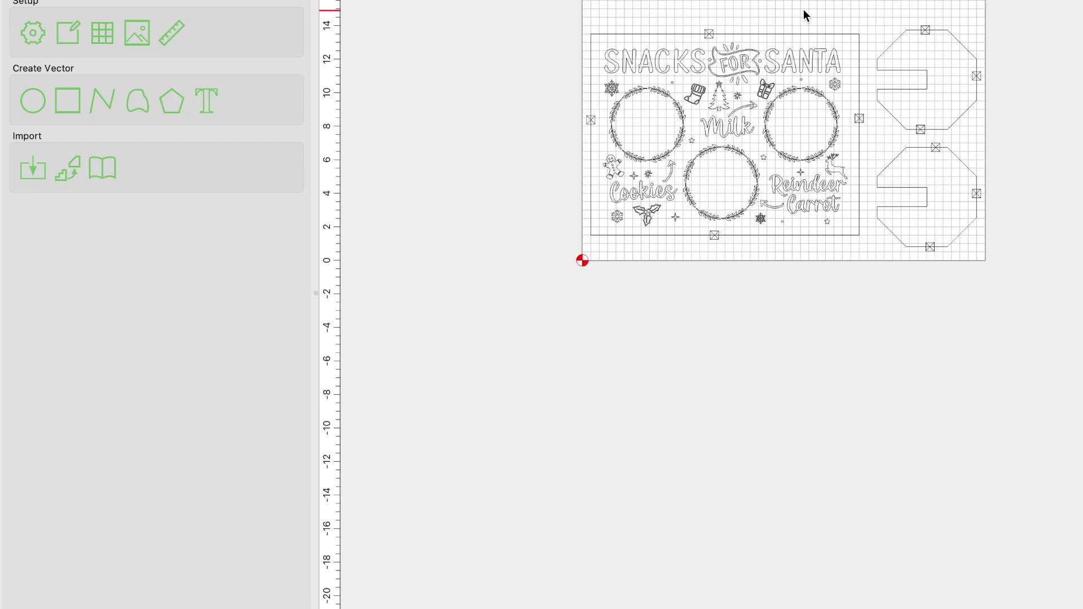
pyautogui.scroll(3, 665, 14)
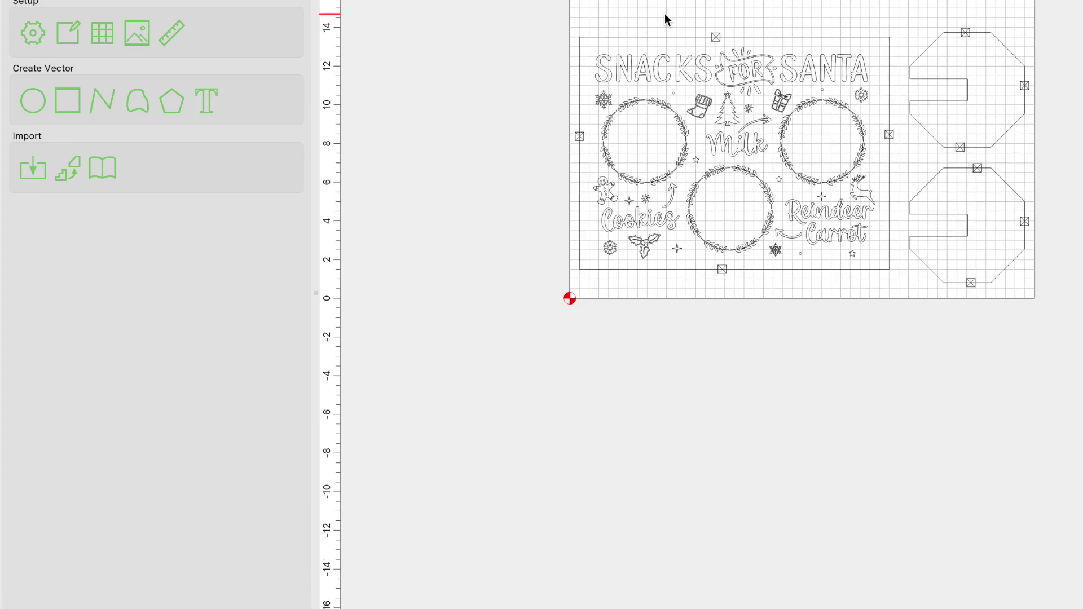
pyautogui.scroll(2, 644, 104)
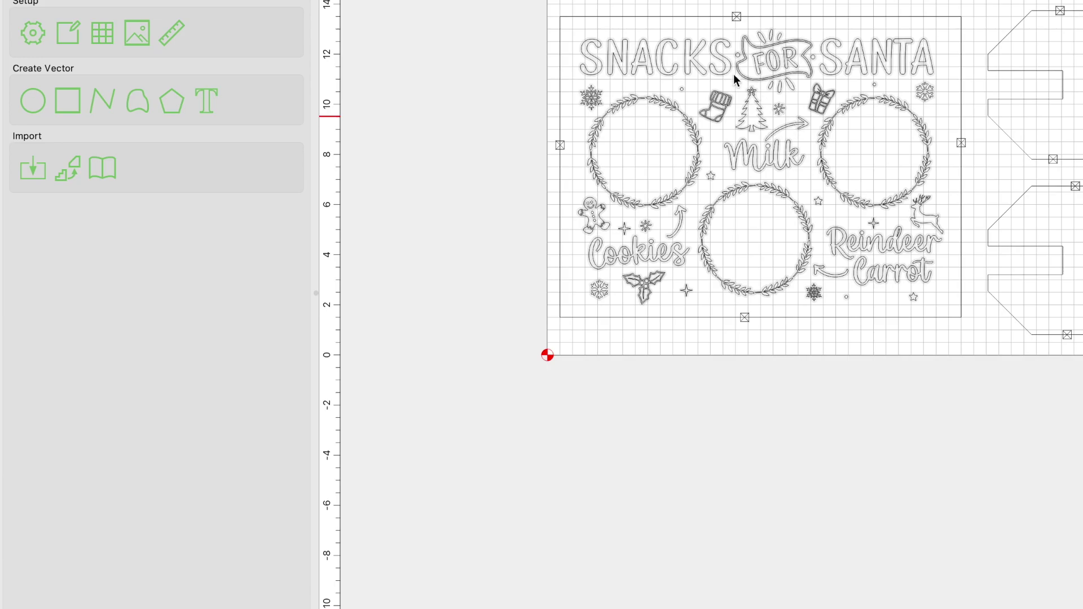
pyautogui.click(685, 60)
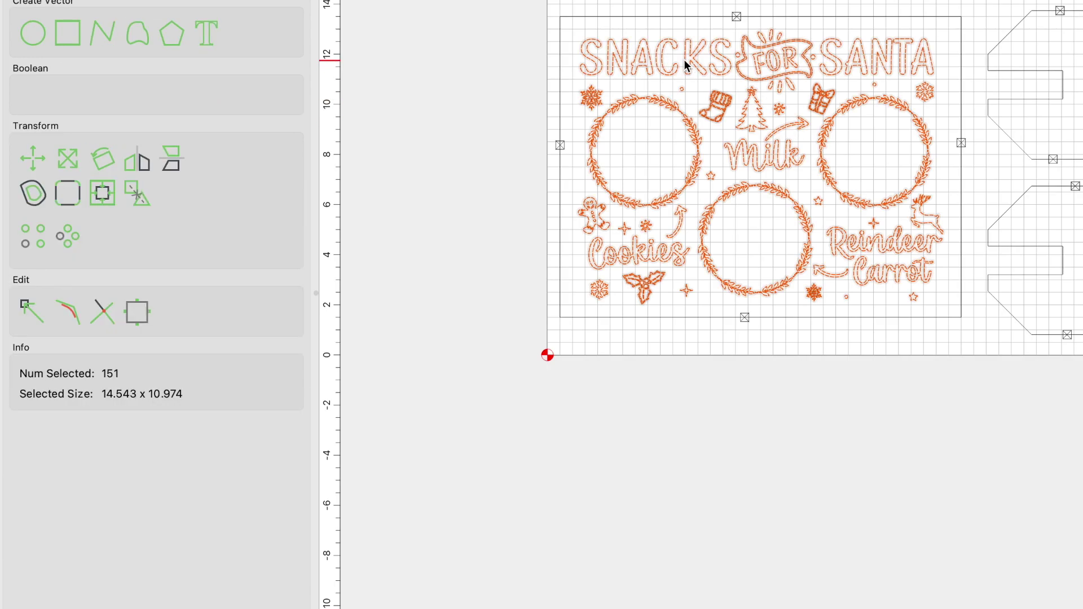
pyautogui.click(648, 22)
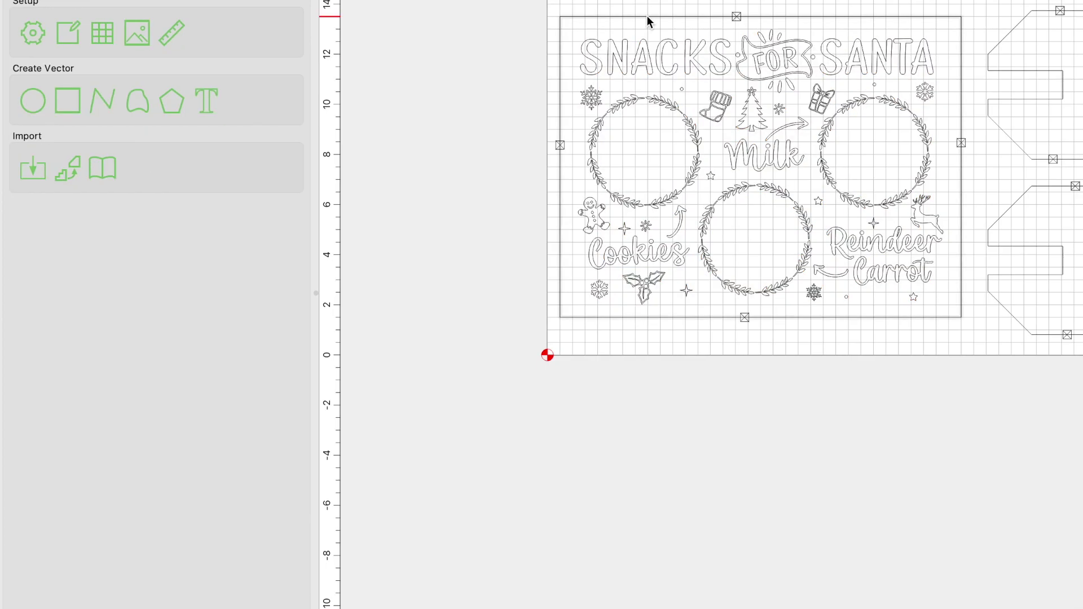
pyautogui.click(602, 17)
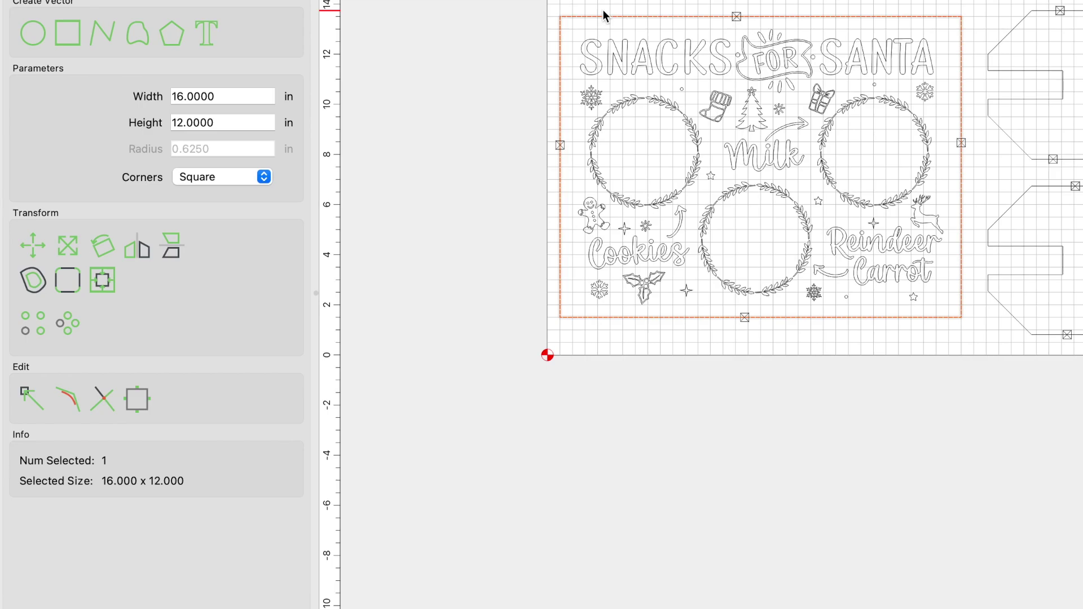
# Create an Advanced VCarve toolpath from the current Snacks for Santa artwork selection (151 vectors)
pyautogui.click(588, 43)
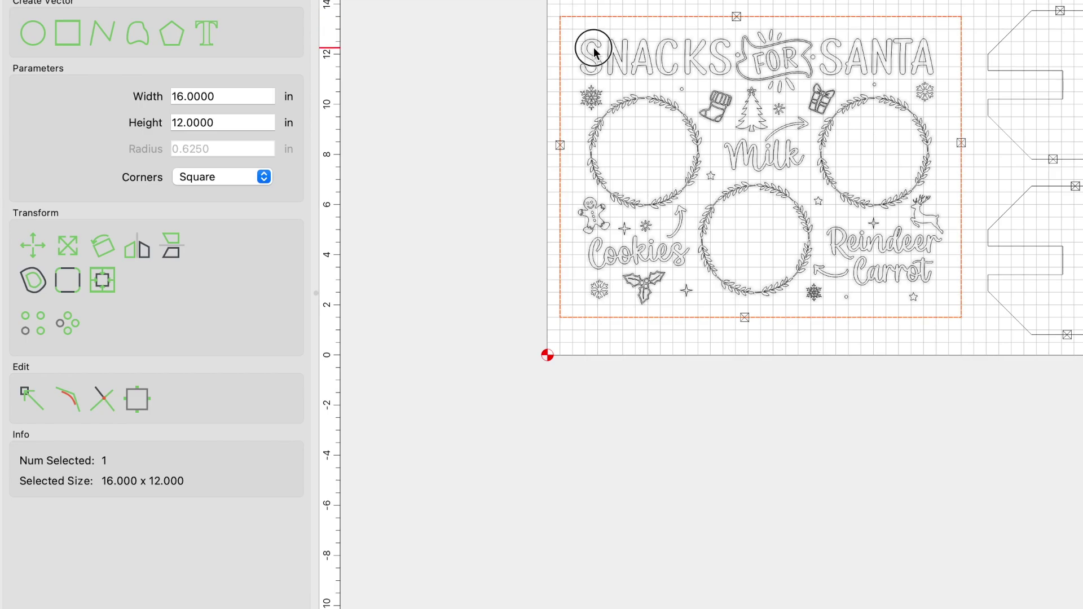
pyautogui.click(205, 1)
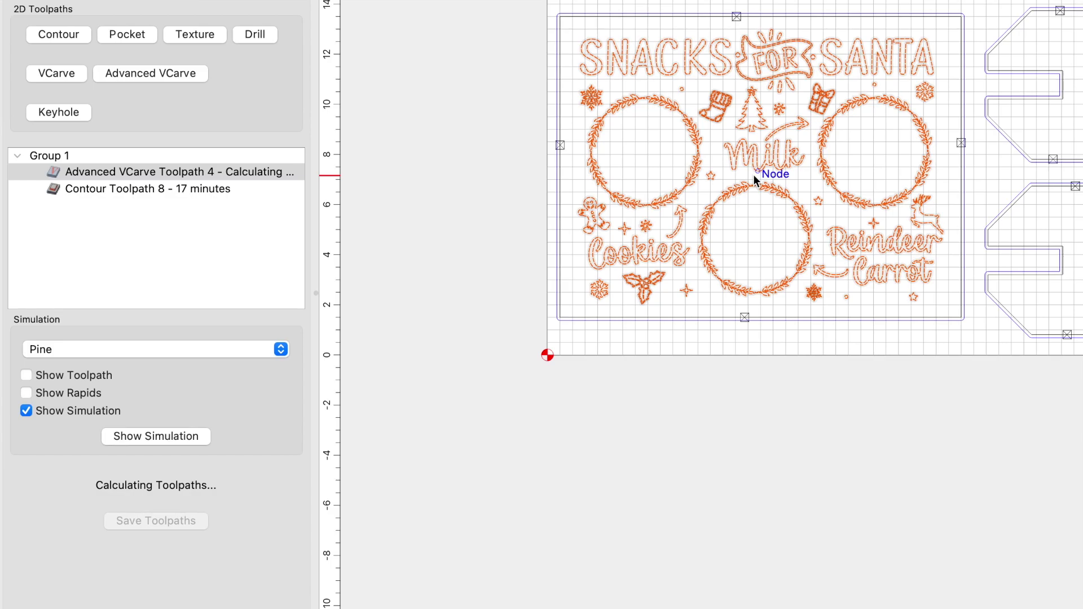
pyautogui.click(173, 74)
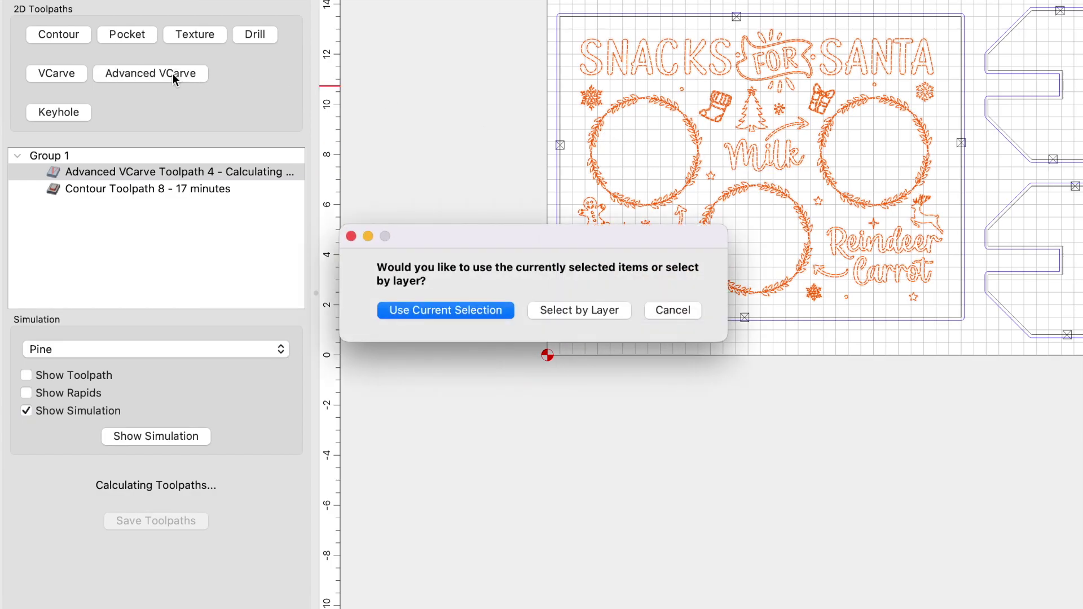
pyautogui.click(459, 310)
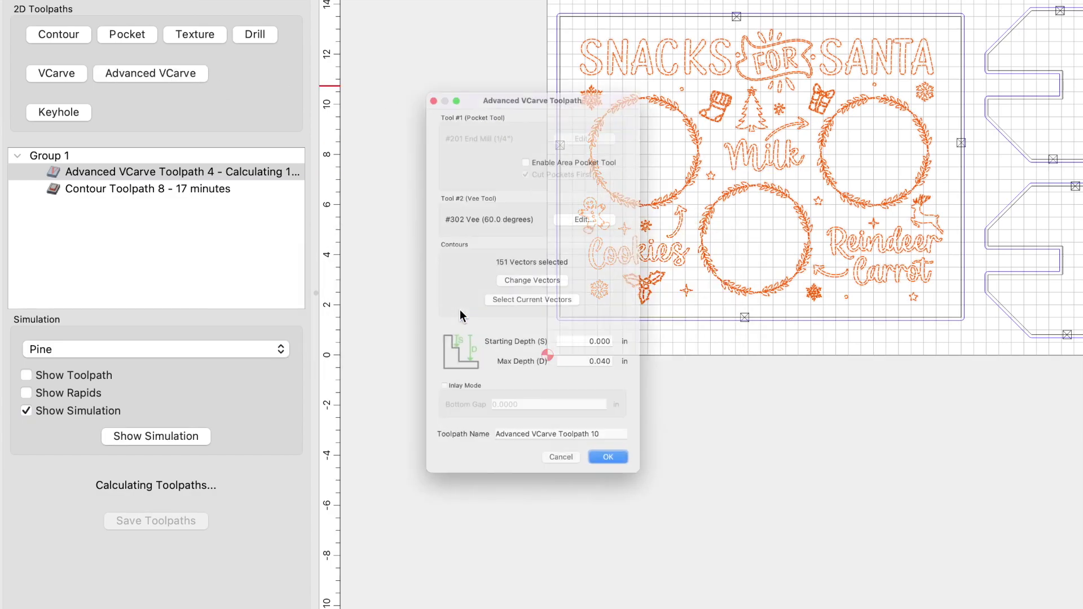
pyautogui.press('Return')
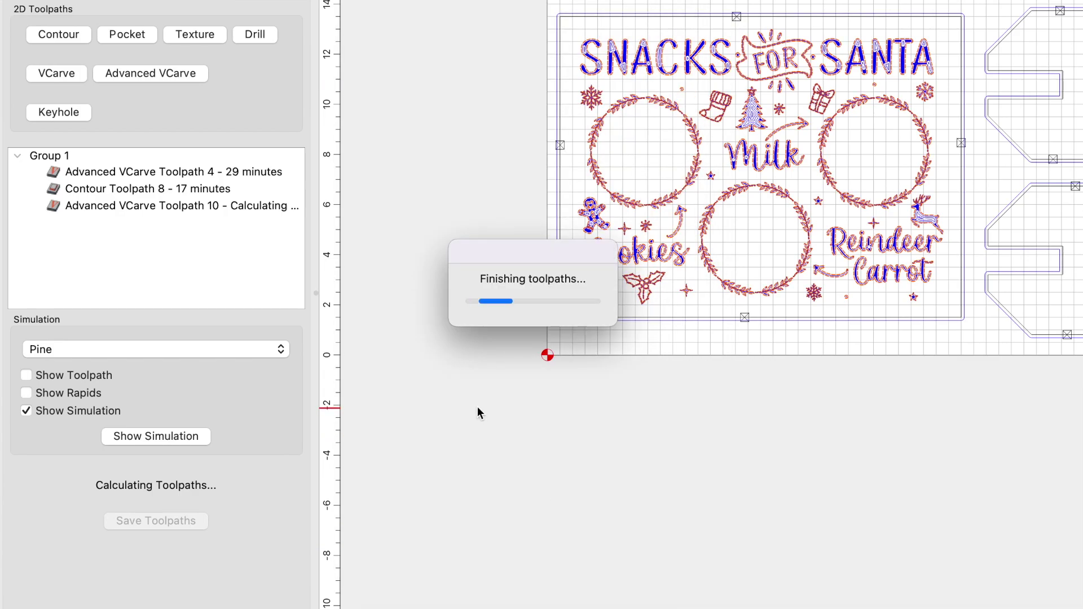
# Open Advanced VCarve Toolpath 4 and review its end mill and V-bit settings
pyautogui.doubleClick(211, 171)
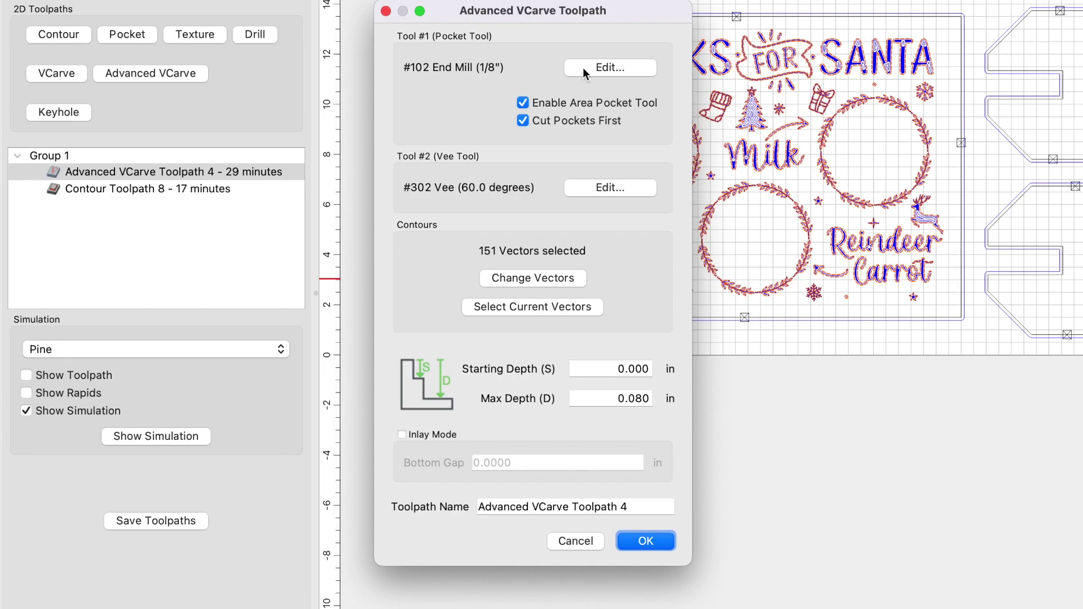
pyautogui.click(587, 69)
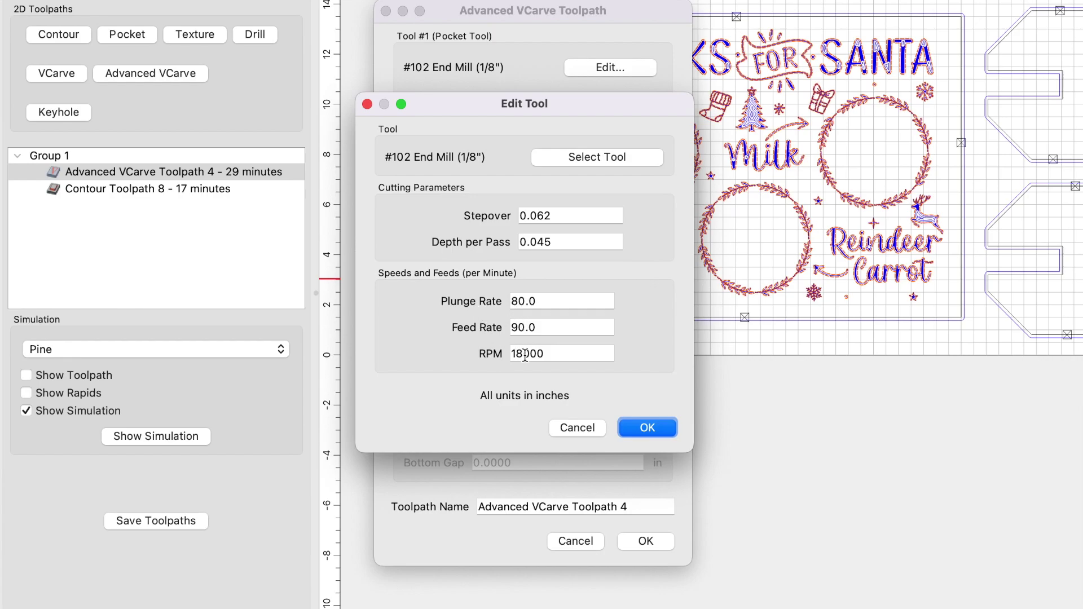
pyautogui.click(632, 427)
pyautogui.click(578, 194)
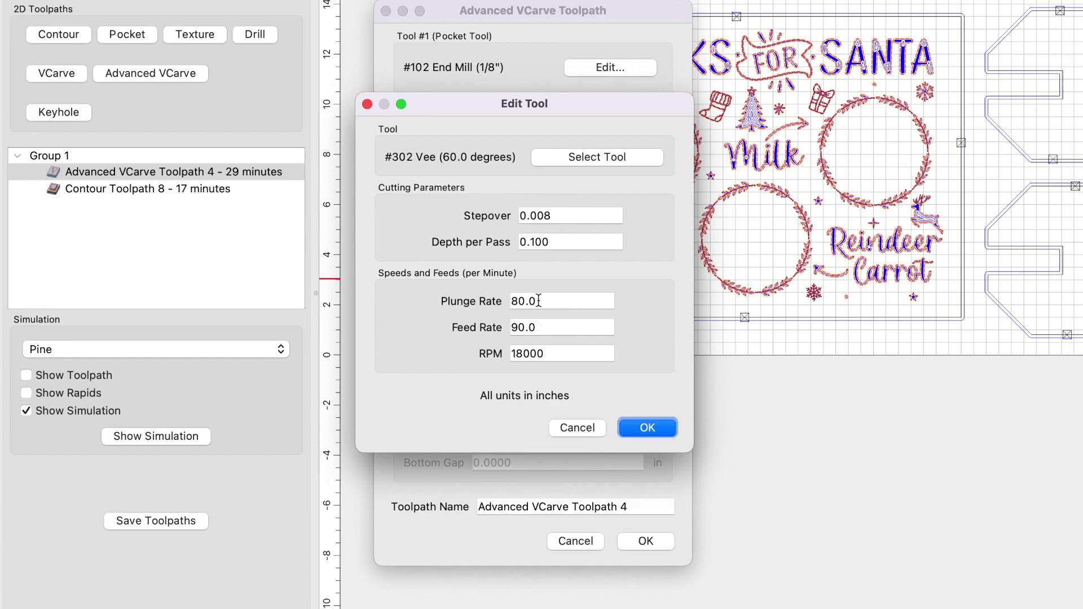
pyautogui.click(628, 428)
# Retype the toolpath's max depth as 0.080 in
pyautogui.moveTo(635, 398); pyautogui.dragTo(671, 403)
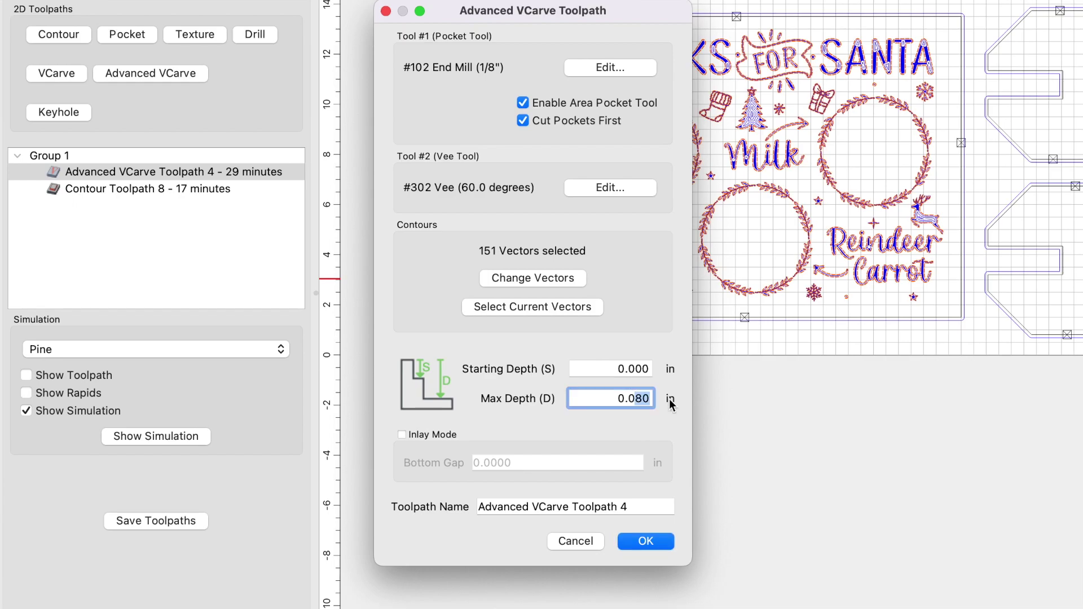
pyautogui.press('BackSpace')
pyautogui.write('4')
pyautogui.moveTo(647, 399); pyautogui.dragTo(651, 400)
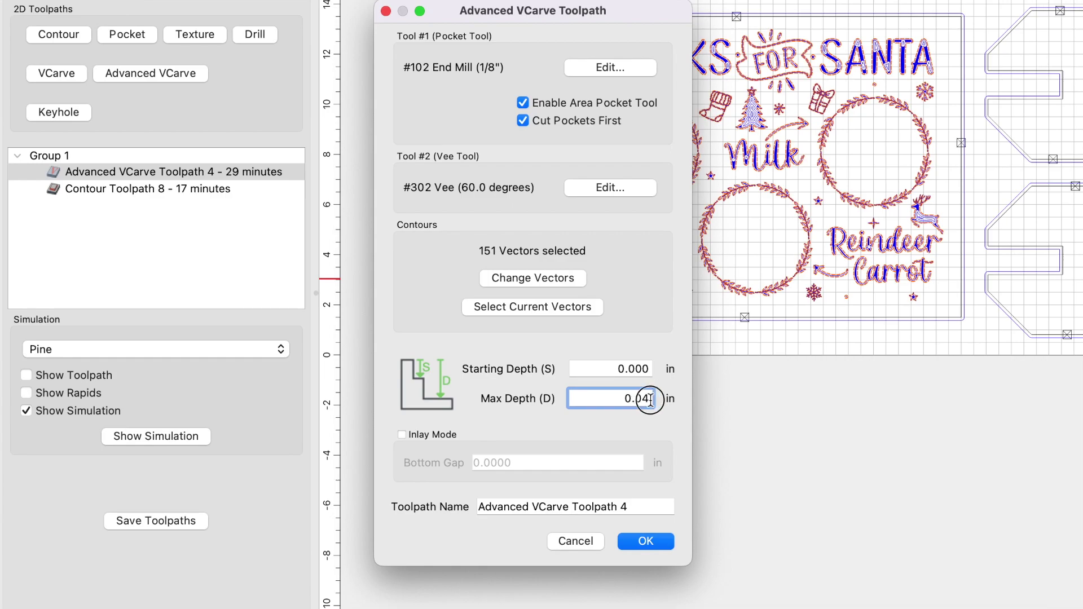
pyautogui.write('1')
pyautogui.press('BackSpace')
pyautogui.write('8')
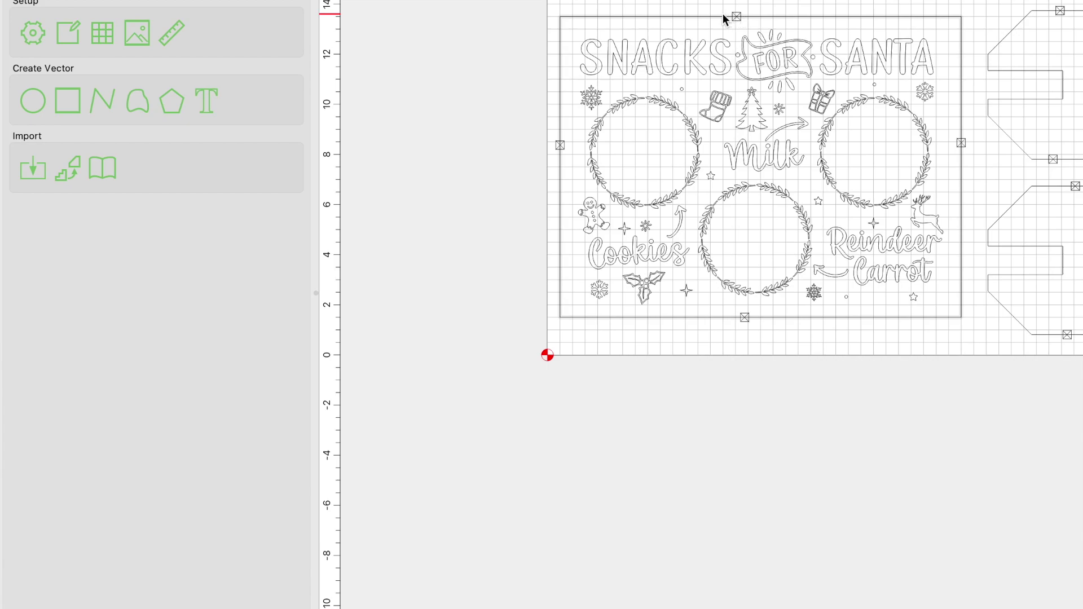
# Place holding tabs on the border rectangle, undoing extras to leave four, one per side
pyautogui.click(680, 18)
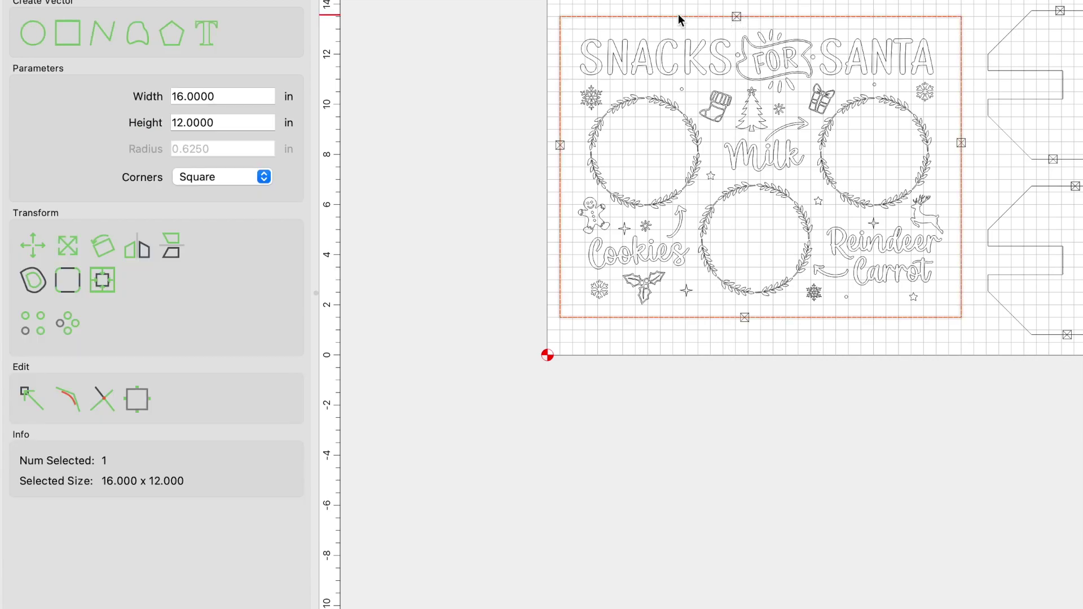
pyautogui.click(142, 399)
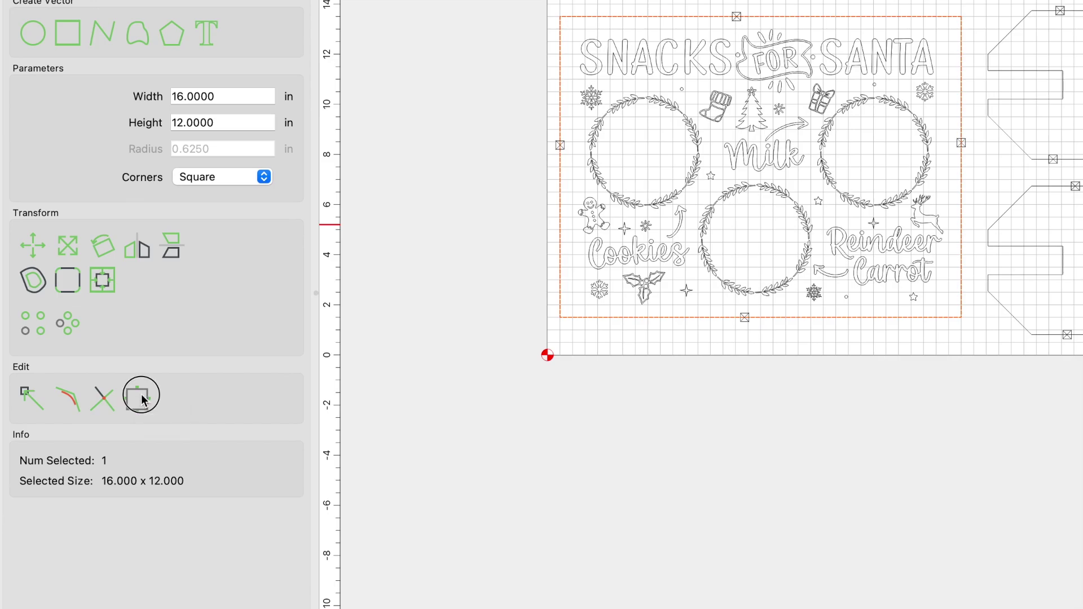
pyautogui.click(560, 231)
pyautogui.click(793, 318)
pyautogui.click(817, 16)
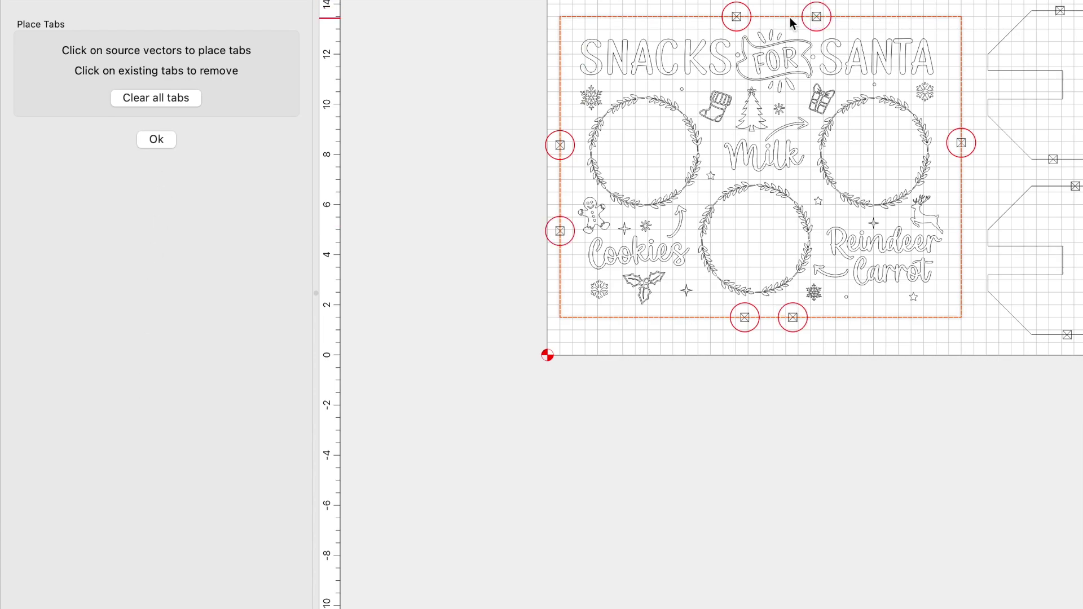
pyautogui.click(790, 16)
pyautogui.click(653, 16)
pyautogui.click(962, 203)
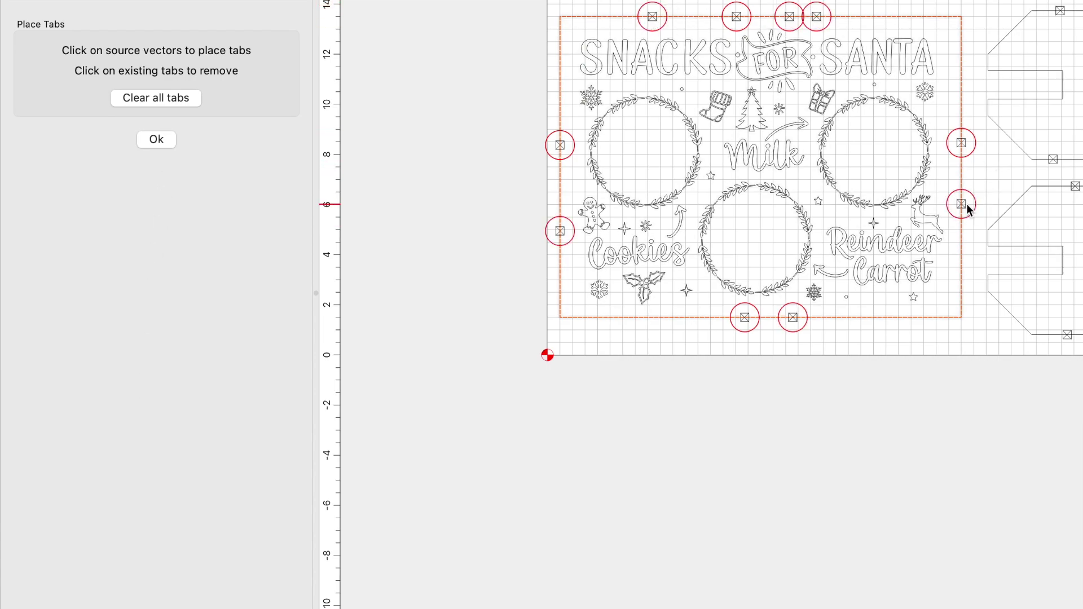
pyautogui.press('Escape')
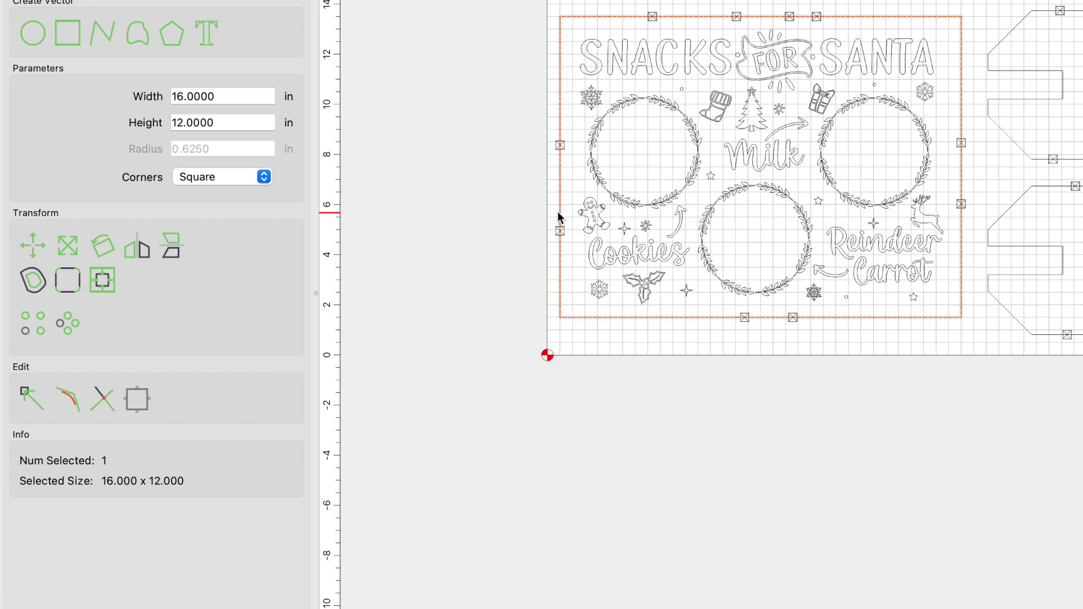
pyautogui.hotkey('ctrl', 'z')
pyautogui.hotkey('ctrl', 'z')
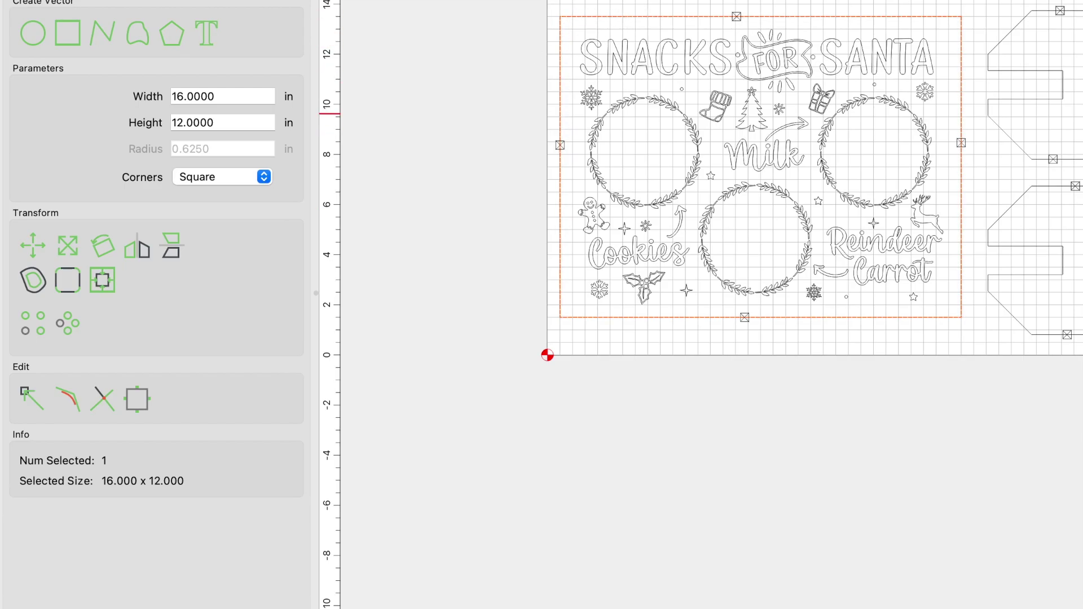
pyautogui.click(149, 7)
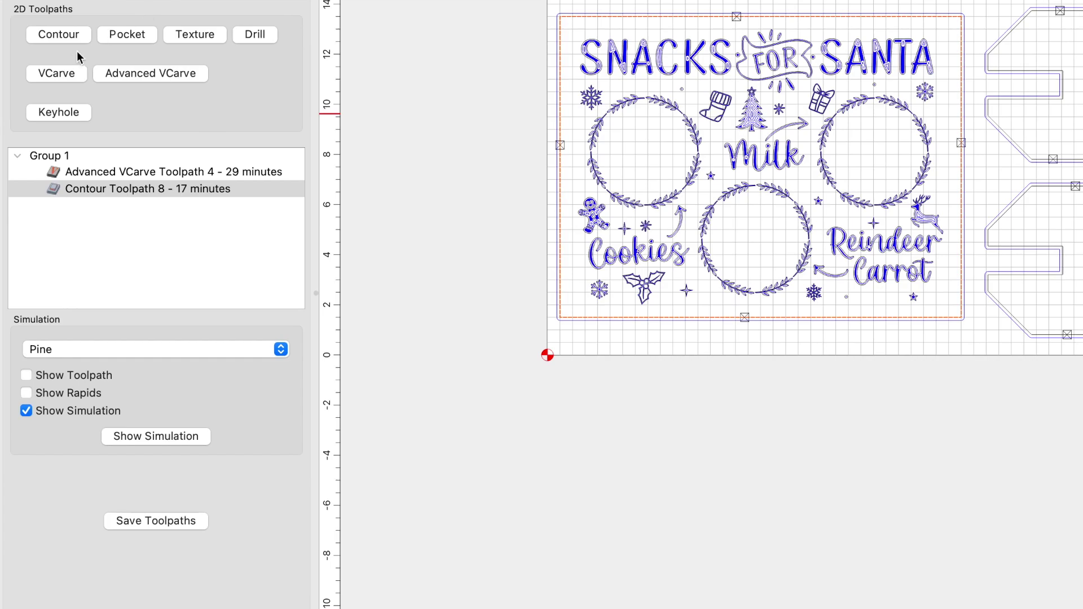
# Cancel the new contour and open Contour Toolpath 8 via Edit Operation
pyautogui.click(60, 35)
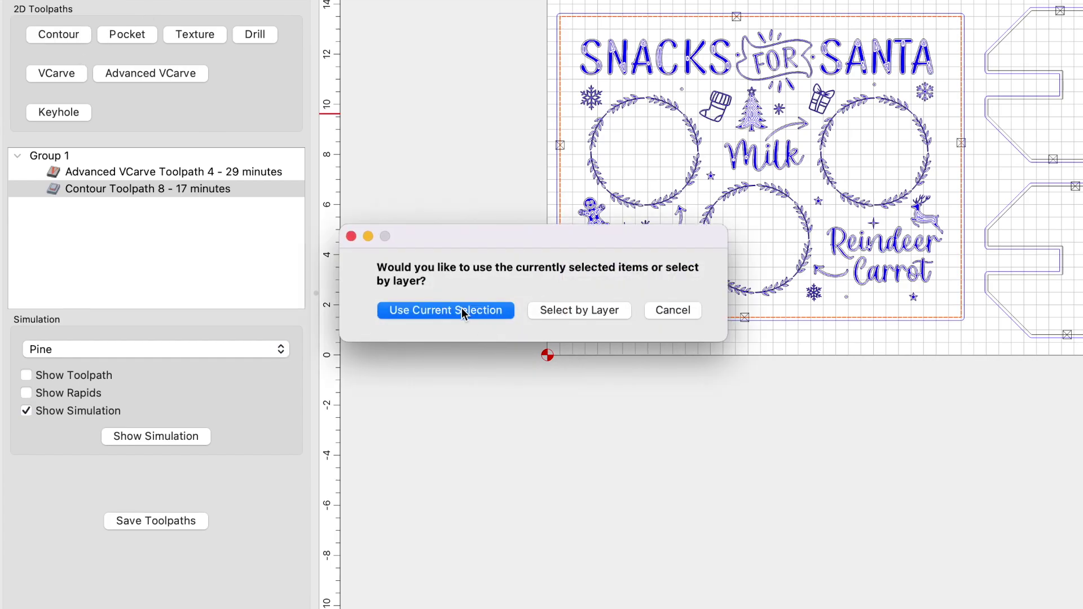
pyautogui.click(677, 312)
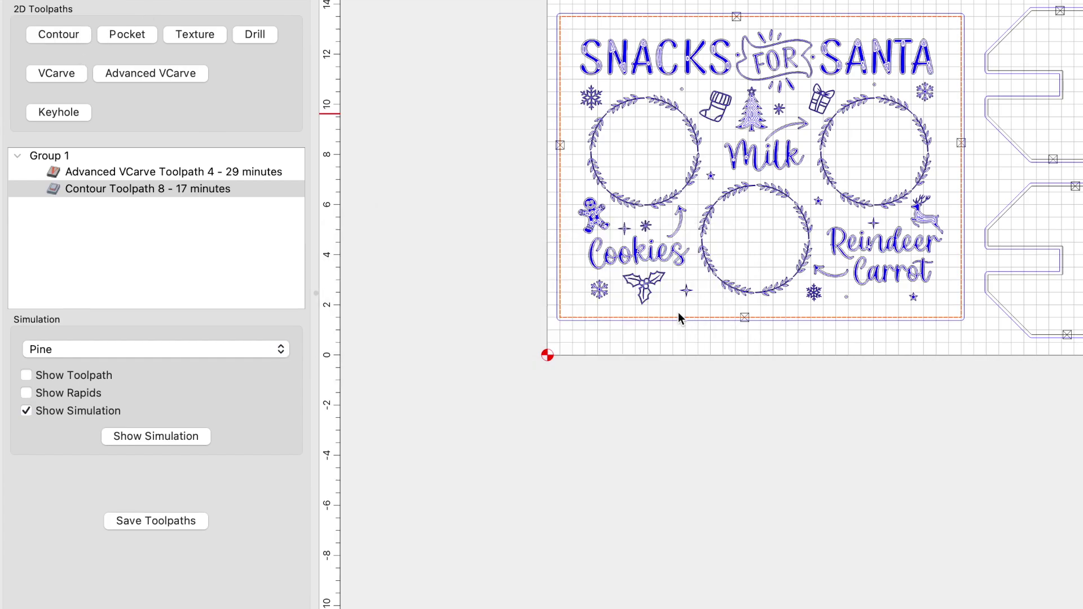
pyautogui.click(141, 189)
pyautogui.rightClick(141, 189)
pyautogui.click(181, 194)
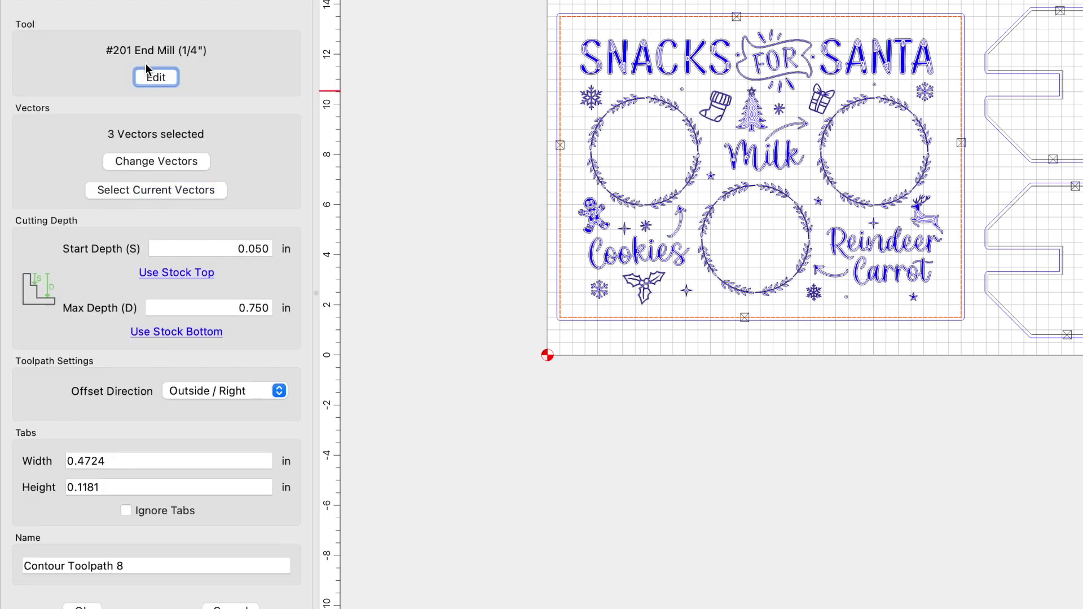
# Confirm the 1/4 in end mill settings and set max depth to the 0.7500 in stock bottom
pyautogui.click(153, 78)
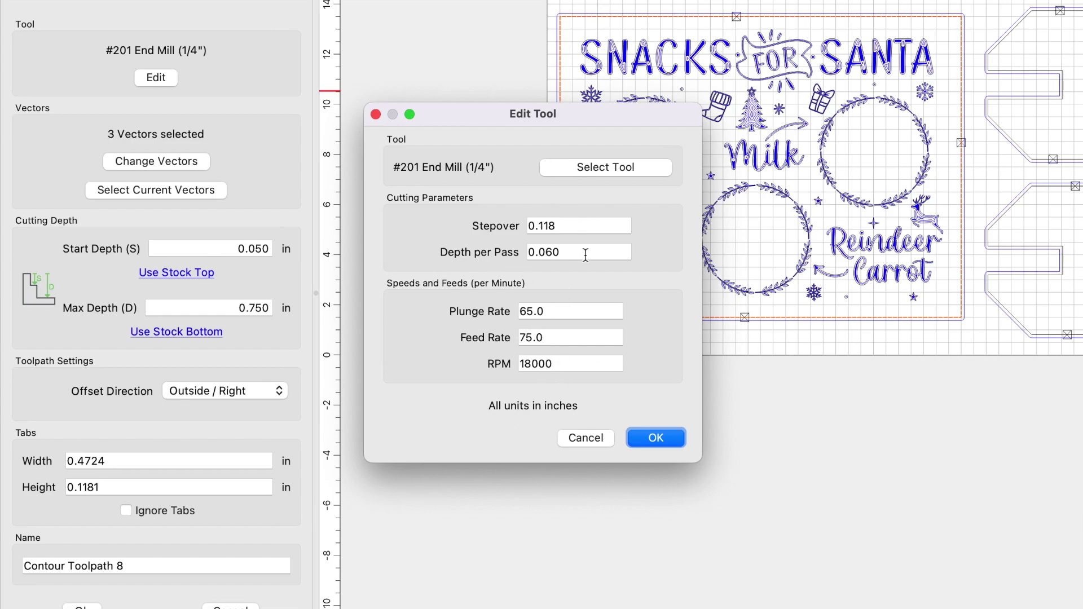
pyautogui.click(648, 439)
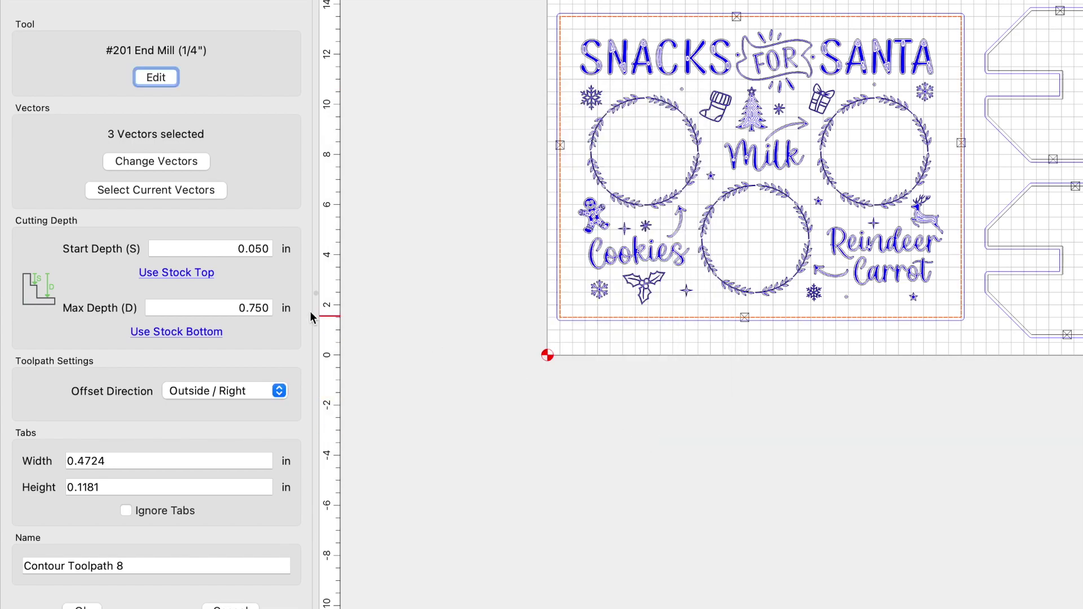
pyautogui.click(156, 334)
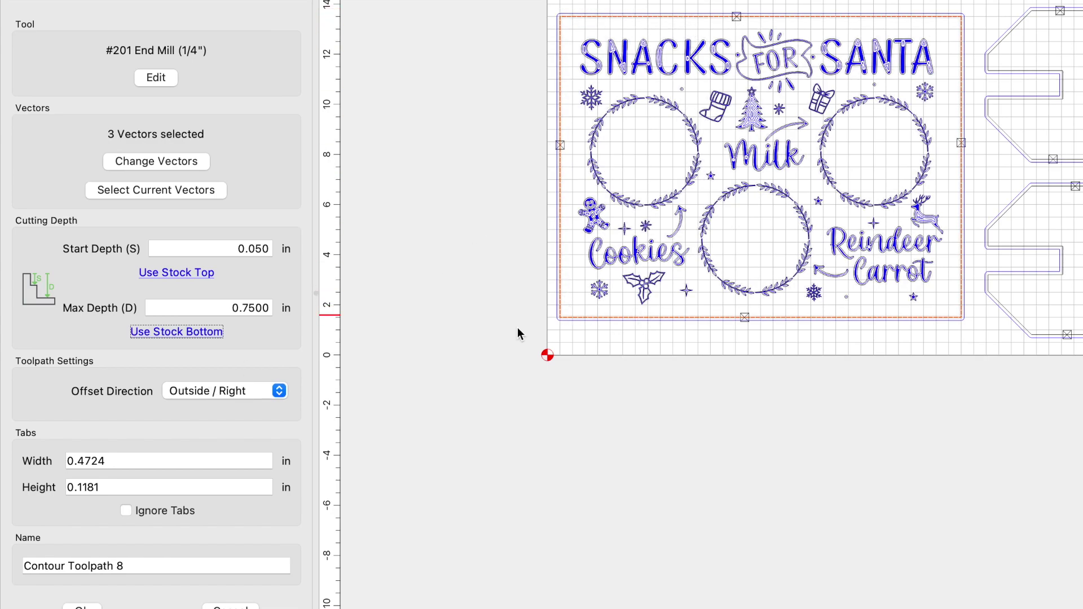
# Try Inside and No Offset, then set the contour offset to Outside / Right and save
pyautogui.click(175, 395)
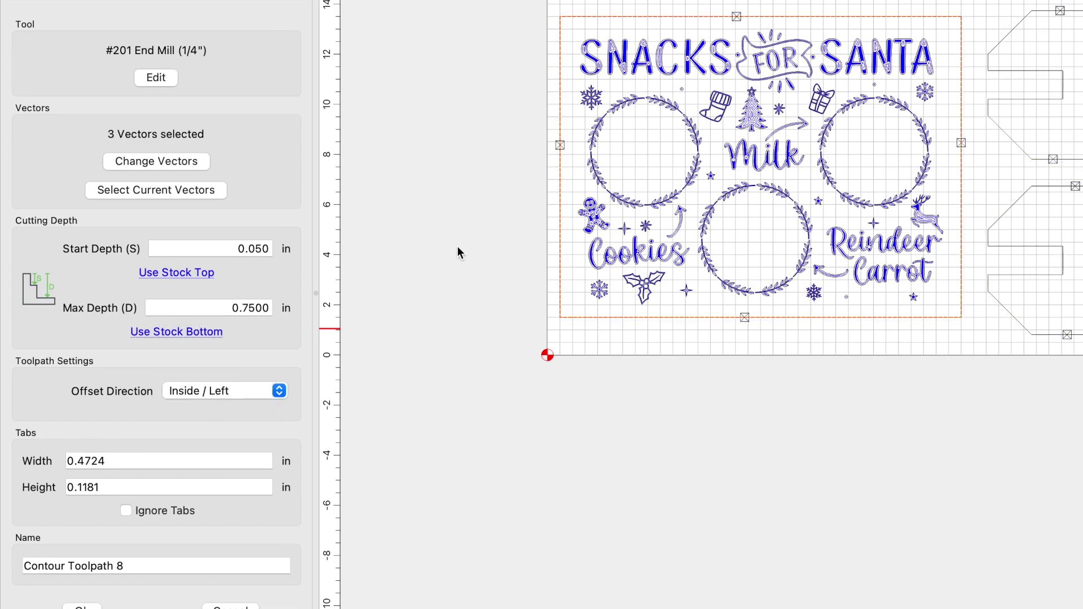
pyautogui.scroll(1, 603, 22)
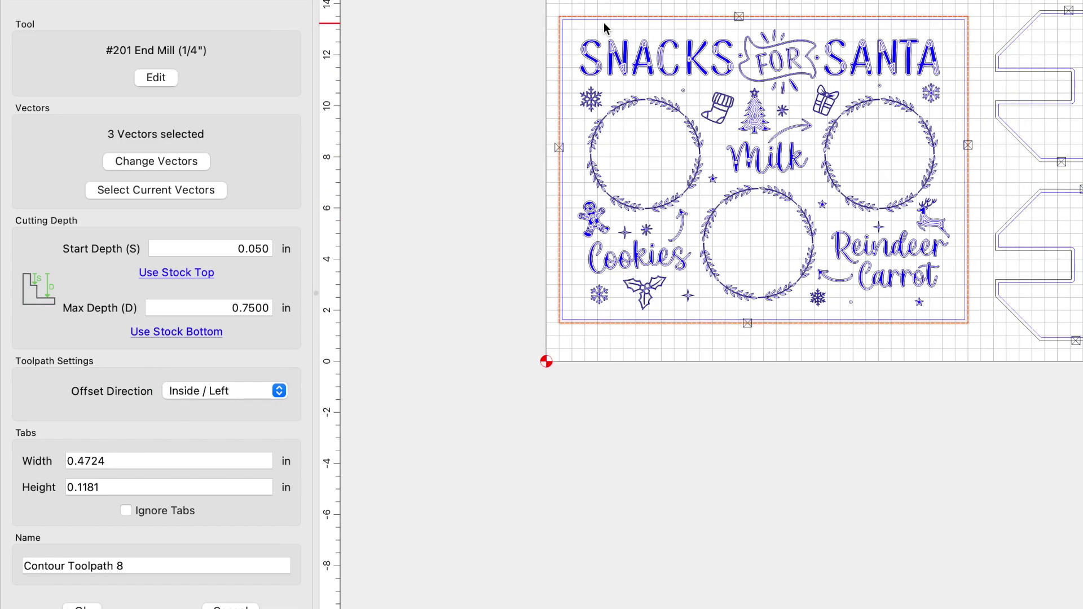
pyautogui.scroll(1, 604, 22)
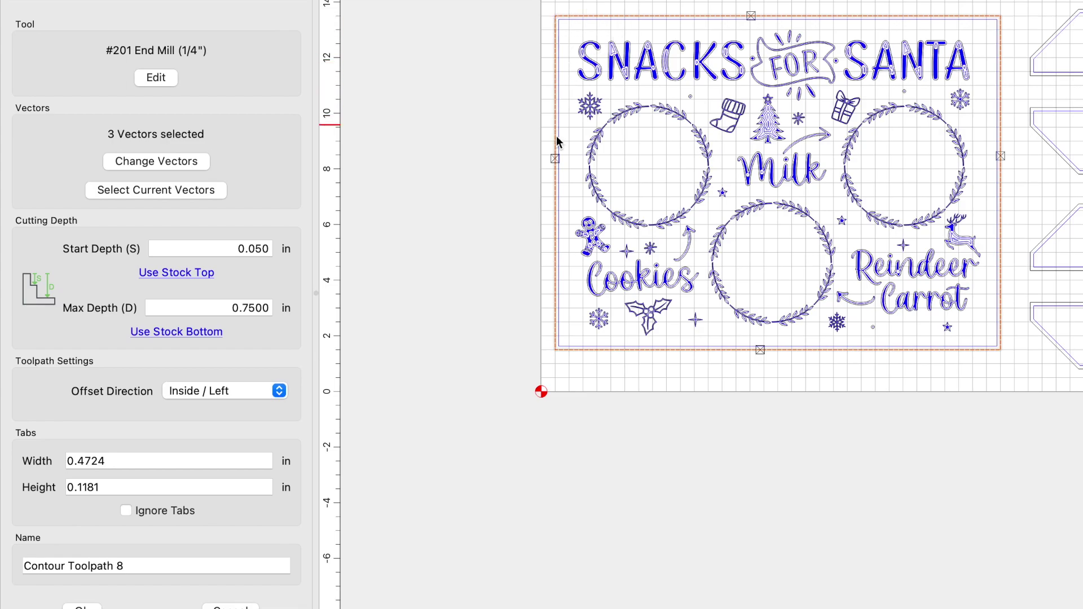
pyautogui.click(231, 391)
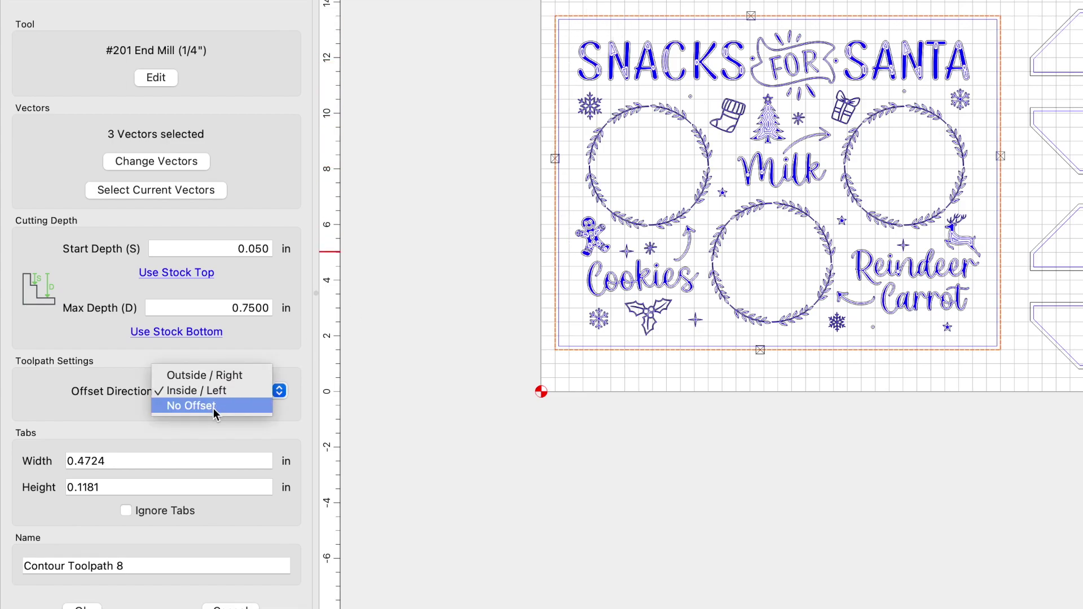
pyautogui.click(215, 406)
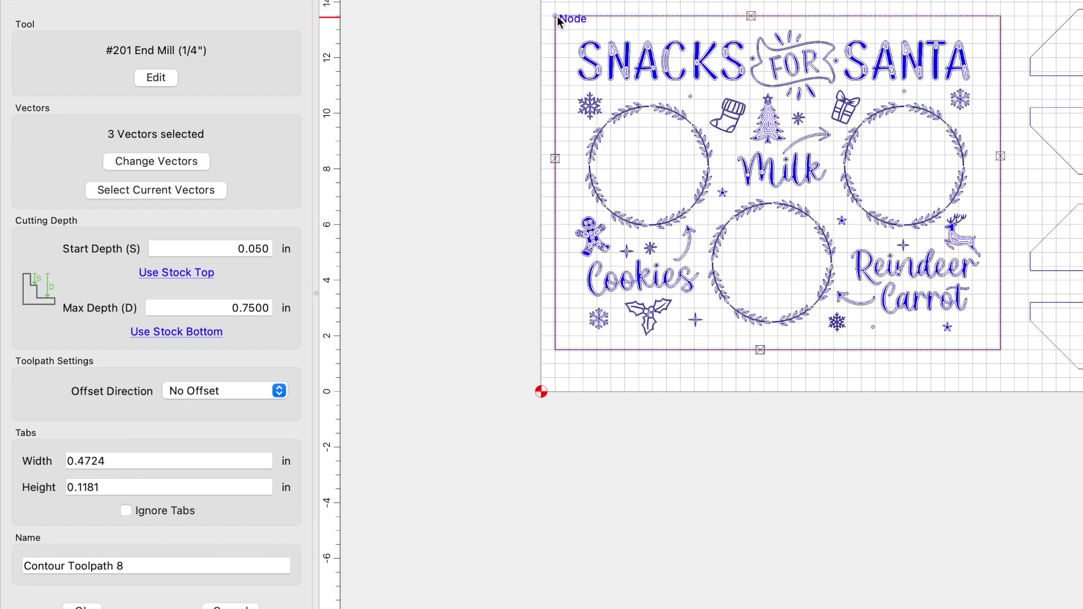
pyautogui.click(244, 396)
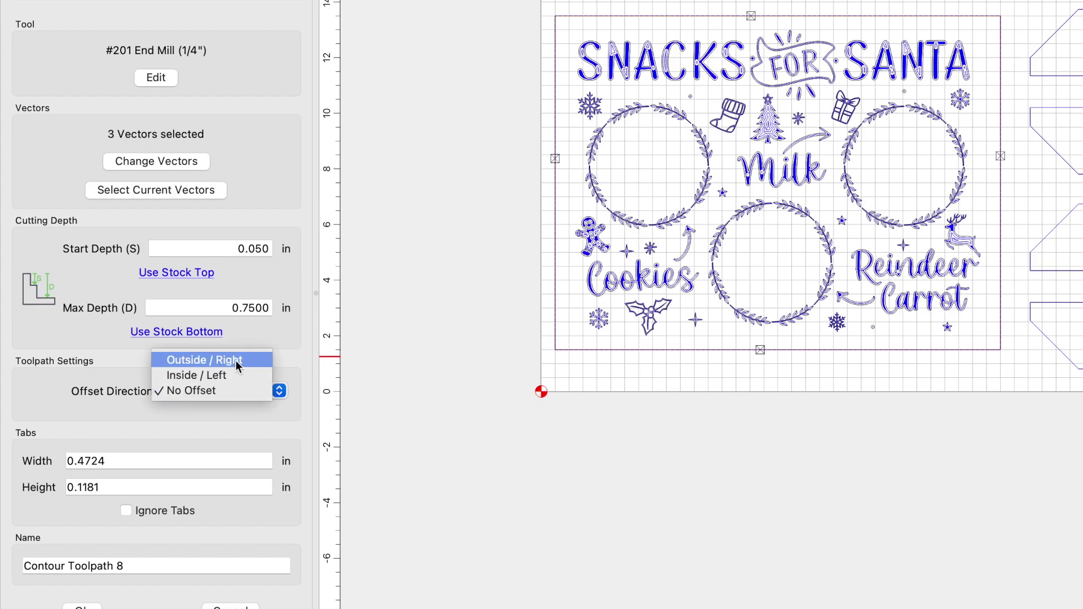
pyautogui.click(237, 366)
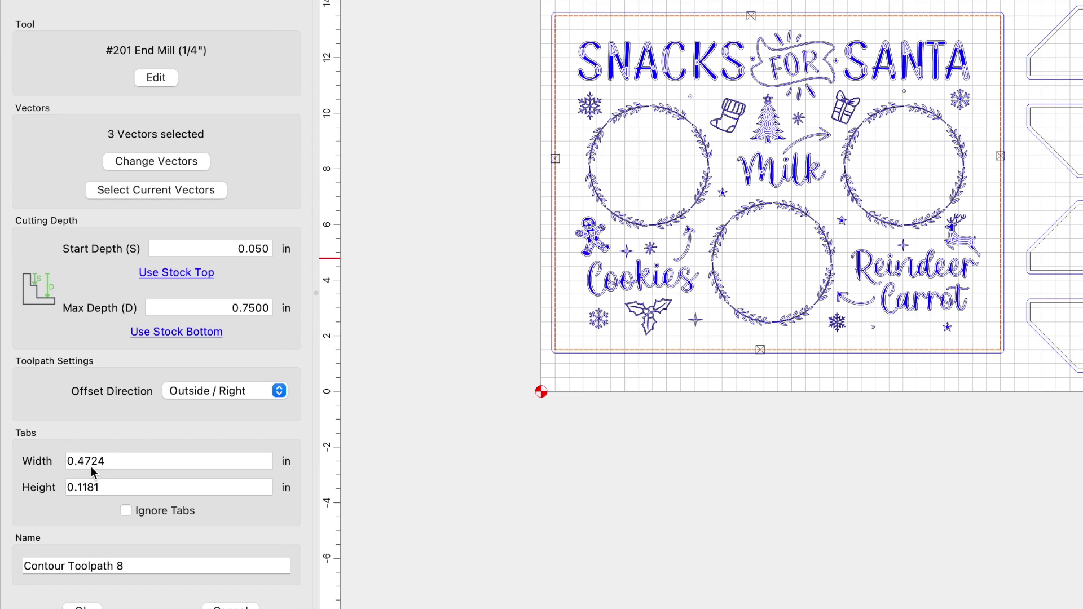
pyautogui.press('Return')
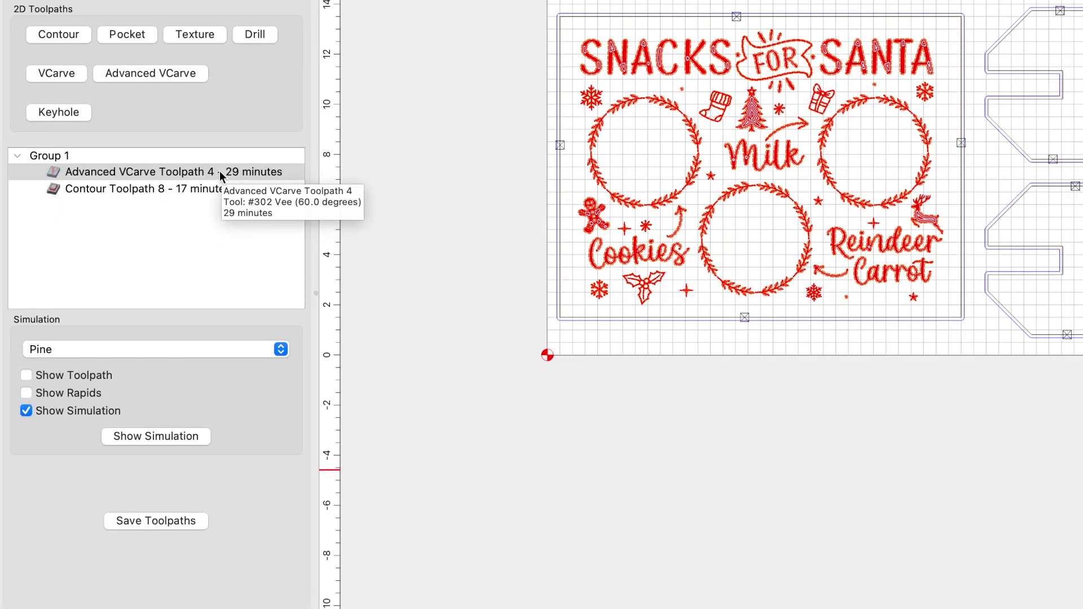
# Lower the max depth of Advanced VCarve Toolpath 4 to 0.06 in
pyautogui.rightClick(188, 175)
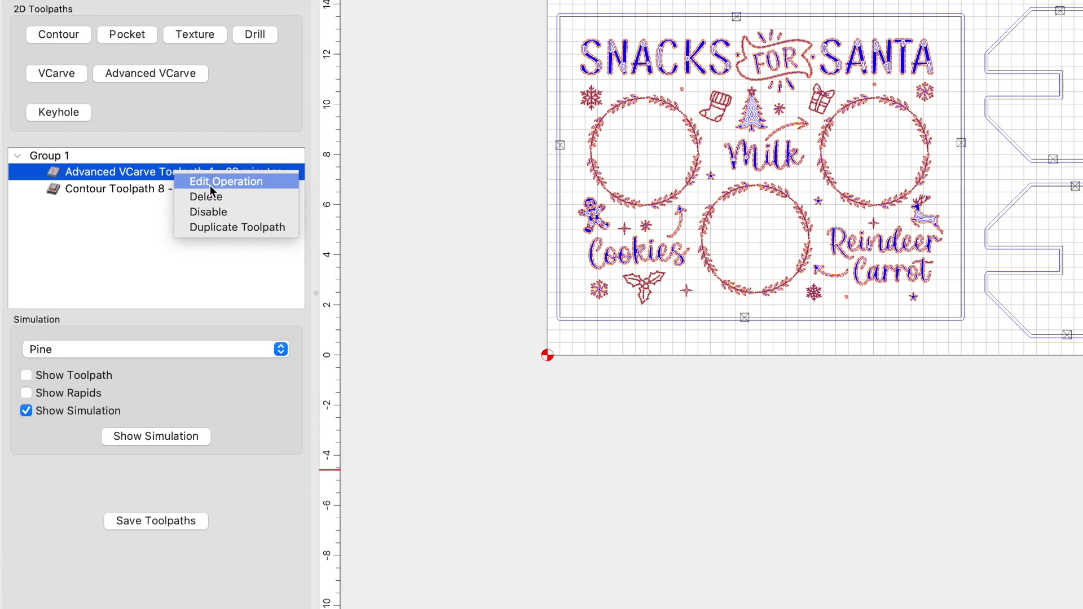
pyautogui.click(210, 186)
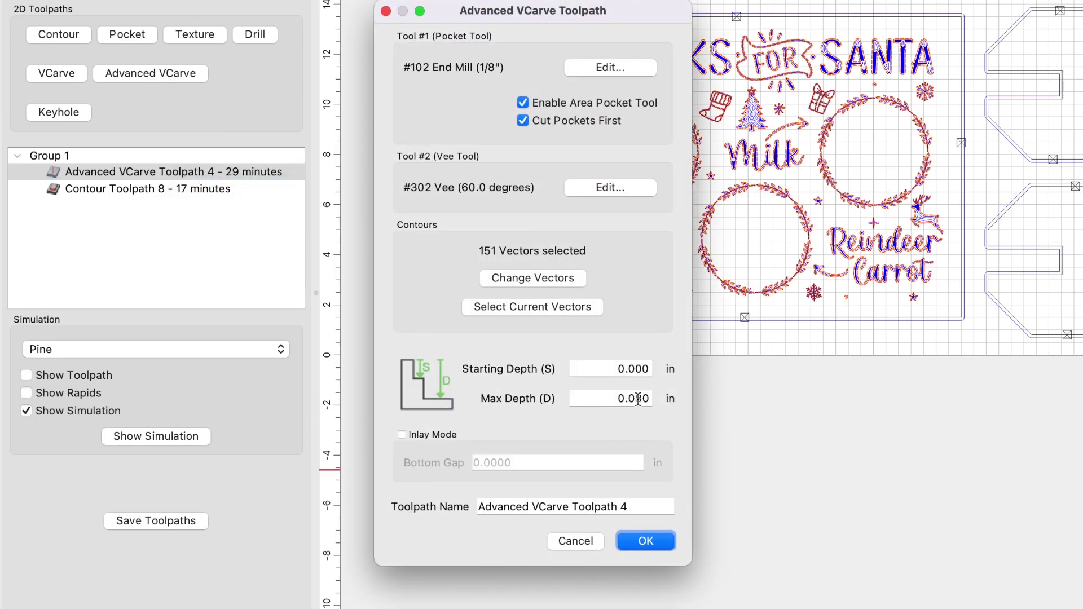
pyautogui.moveTo(638, 399); pyautogui.dragTo(655, 399)
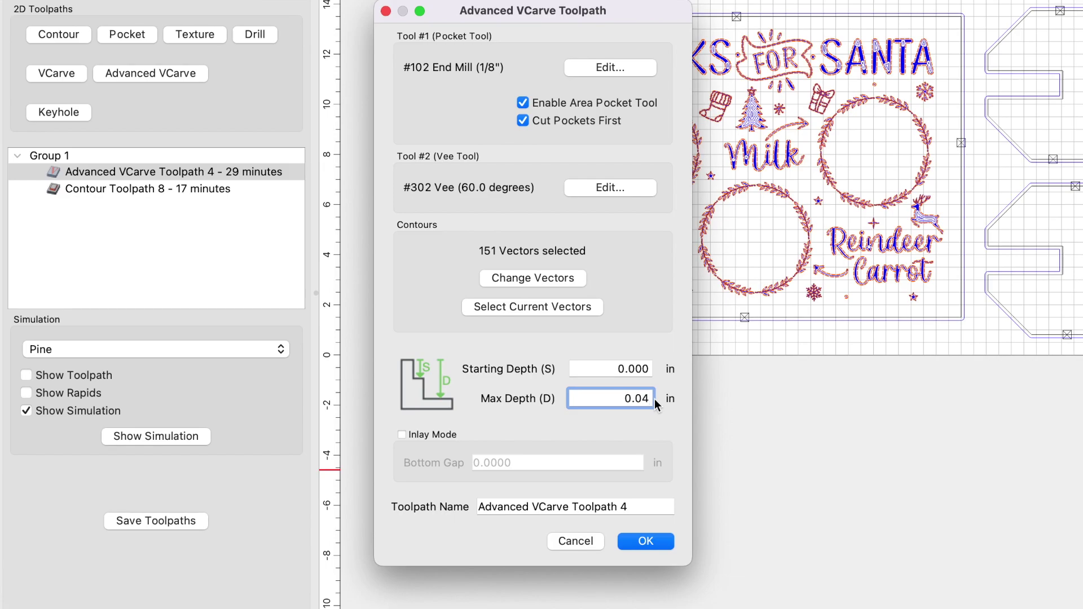
pyautogui.write('6')
pyautogui.click(633, 540)
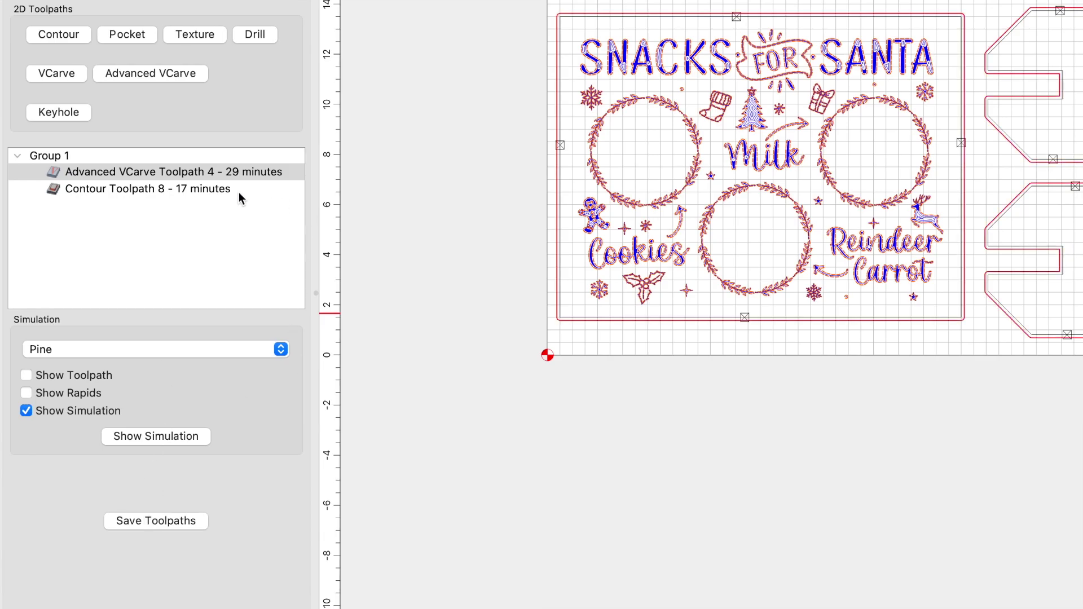
# Disable Contour Toolpath 8, the cut-out contour
pyautogui.click(191, 190)
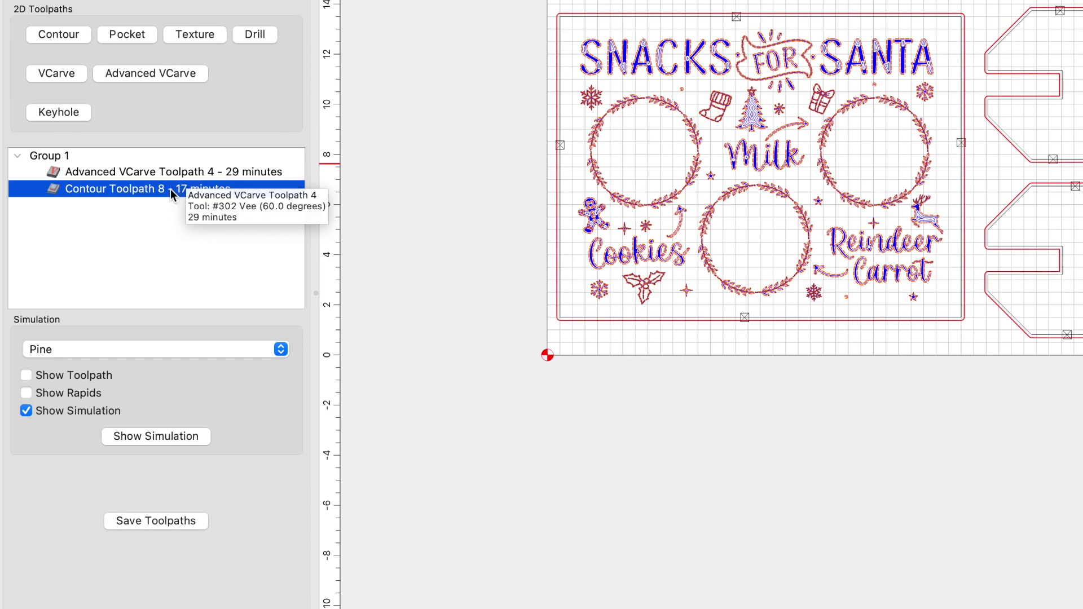
pyautogui.rightClick(171, 194)
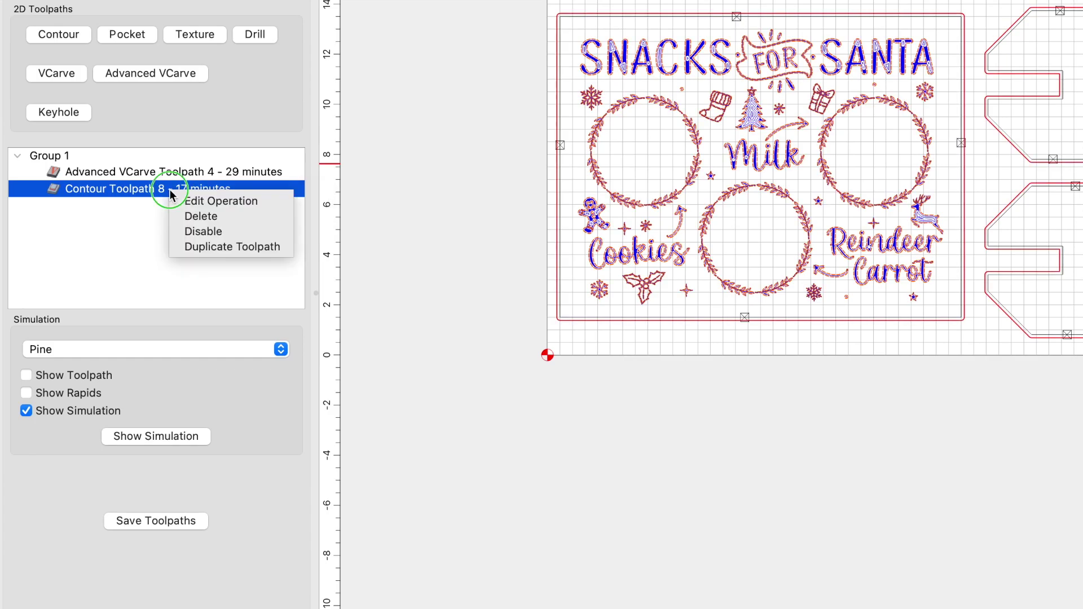
pyautogui.click(193, 232)
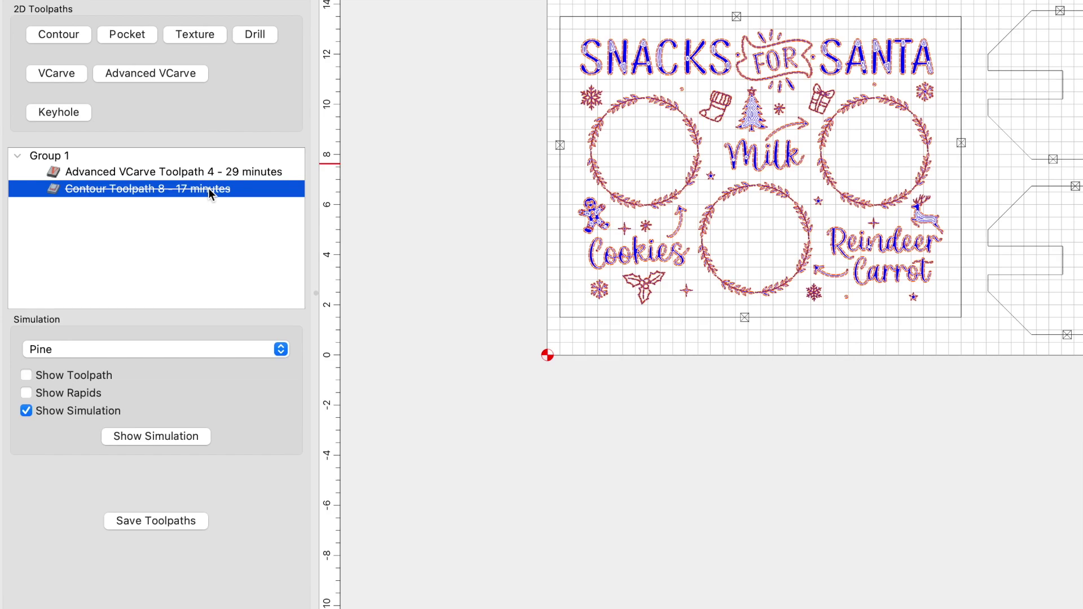